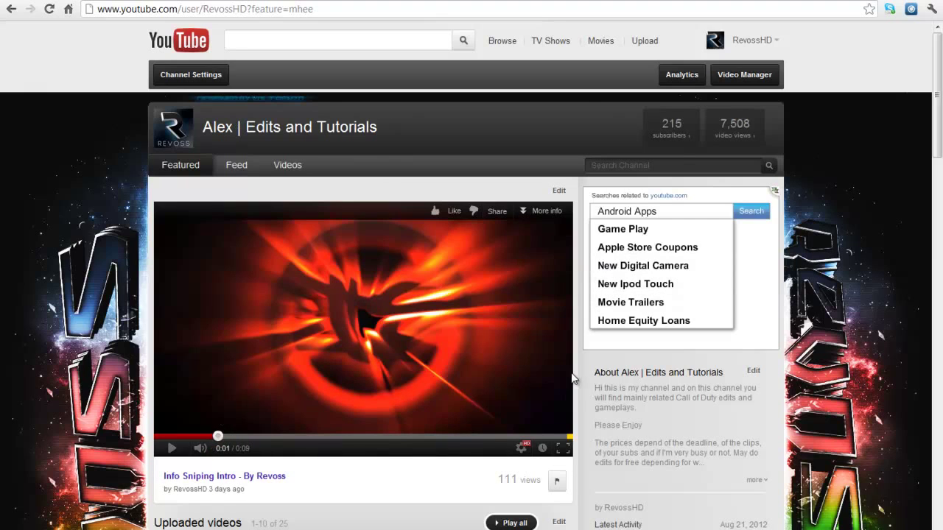
Step: Scroll down the channel page to the Uploaded videos and open Info Team Promo
{"action": "scroll", "coordinate": [678, 259], "scroll_direction": "down", "scroll_amount": 6}
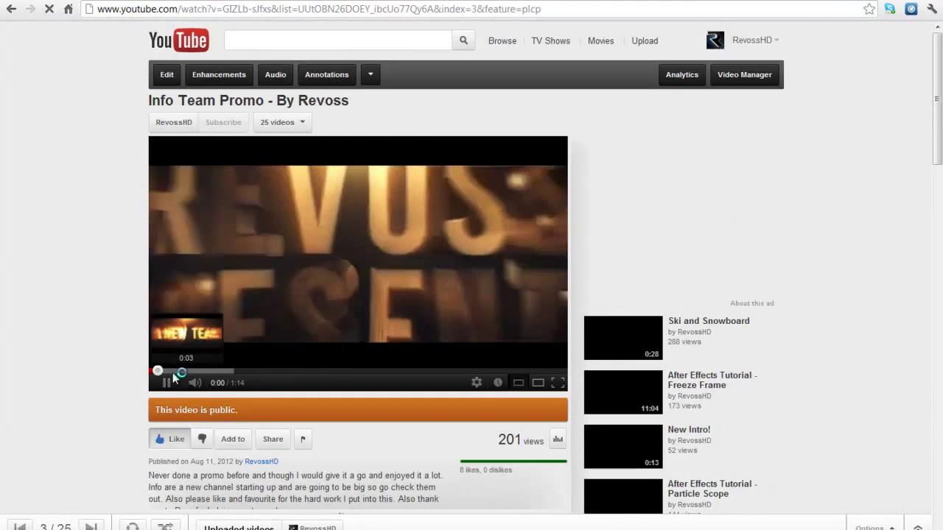
Step: Play the promo, jump to 0:54 and then 1:00, and pause on the INFO end plate
{"action": "left_click", "coordinate": [226, 310]}
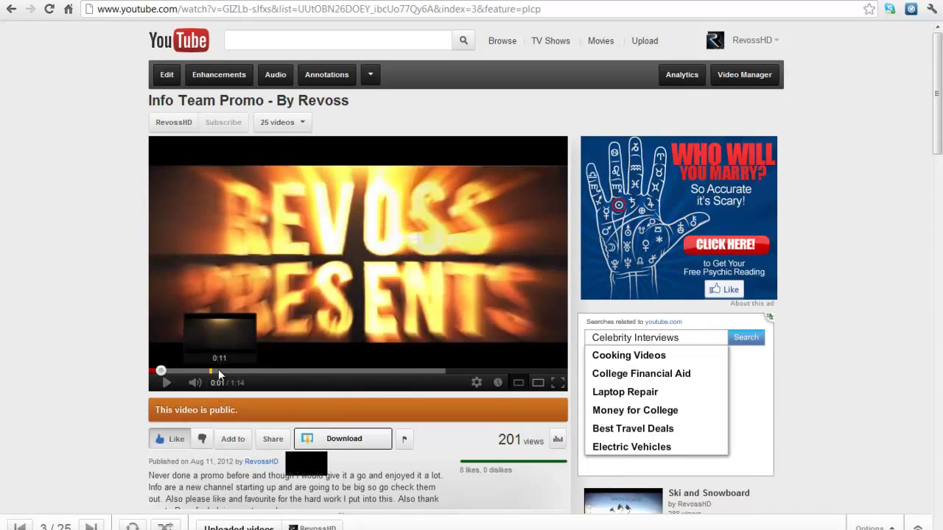
{"action": "left_click", "coordinate": [452, 369]}
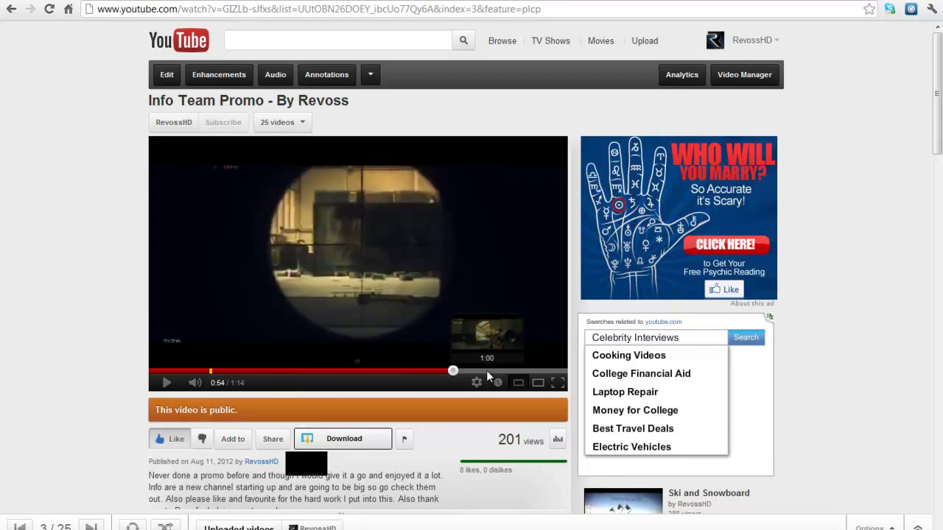
{"action": "left_click", "coordinate": [486, 371]}
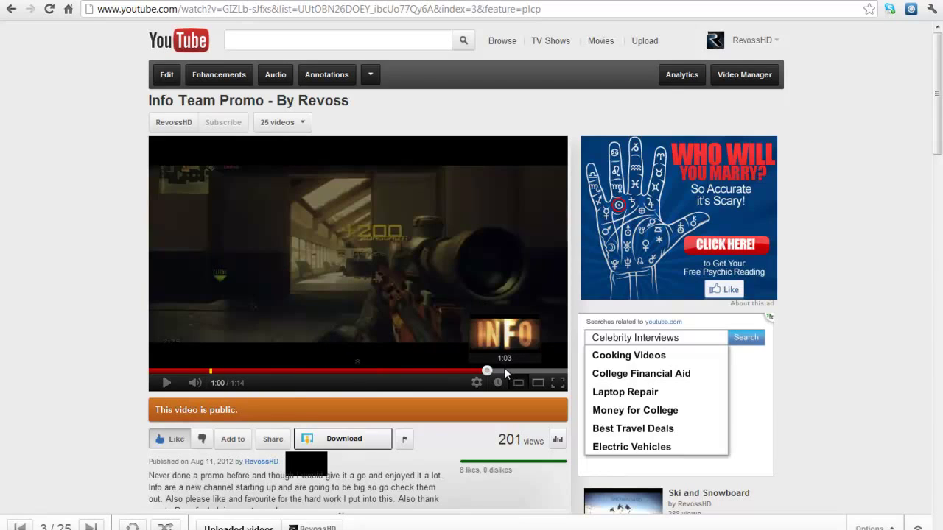
{"action": "left_click", "coordinate": [440, 280]}
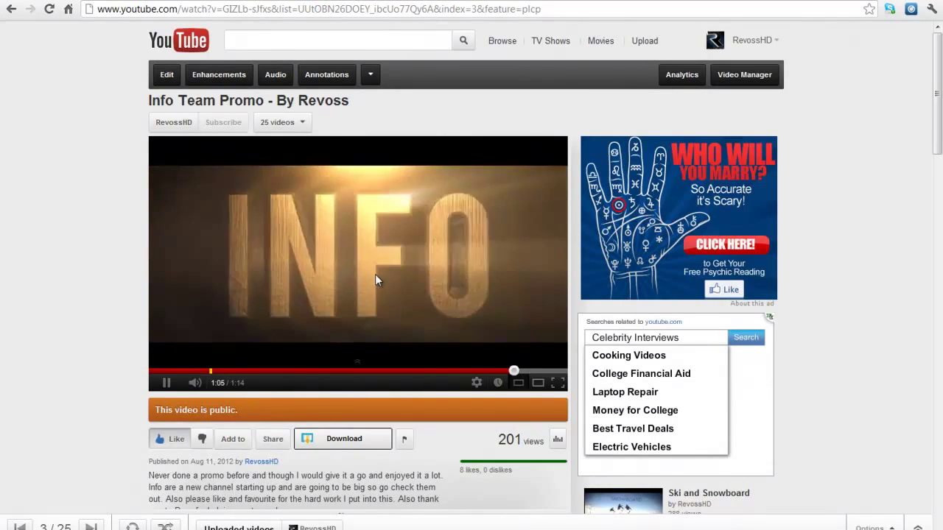
{"action": "left_click", "coordinate": [175, 287]}
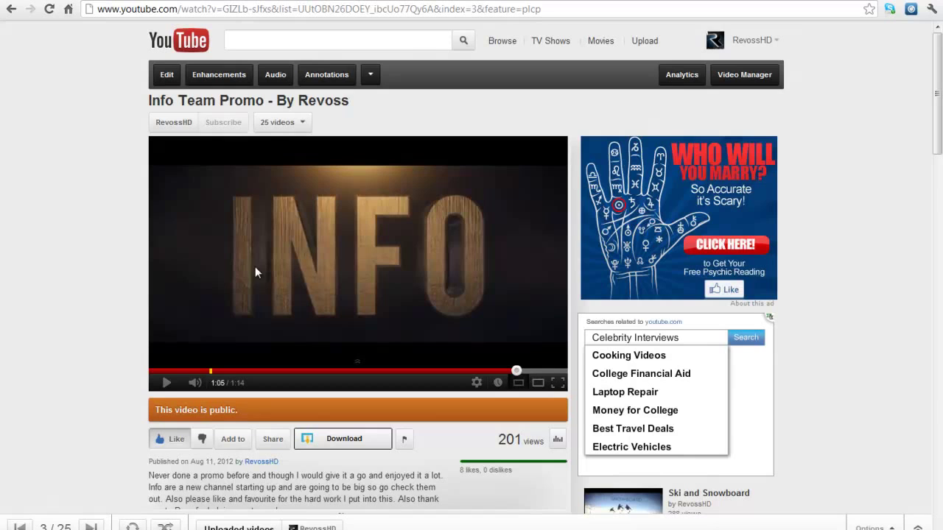
Step: Re-seek from 1:01 through 1:05 and stop on the darker INFO frame at 1:06
{"action": "left_click", "coordinate": [491, 369]}
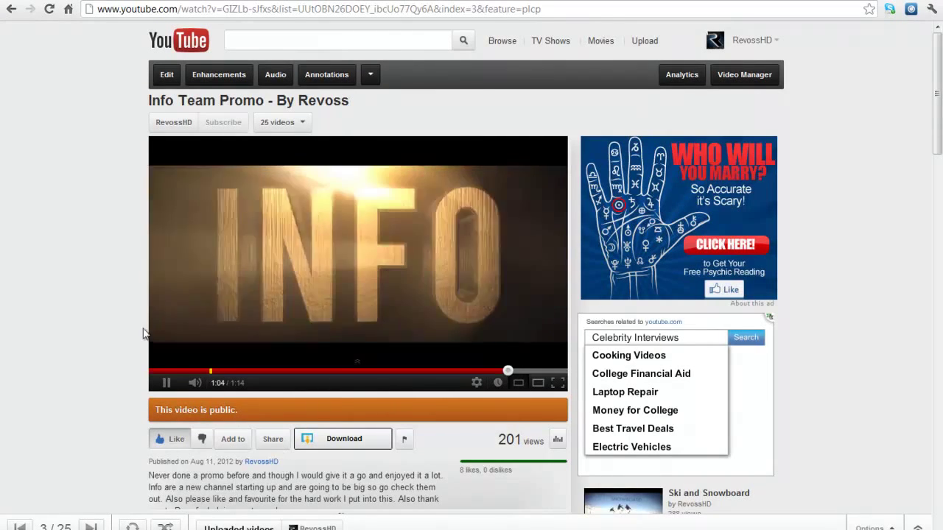
{"action": "left_click", "coordinate": [393, 260]}
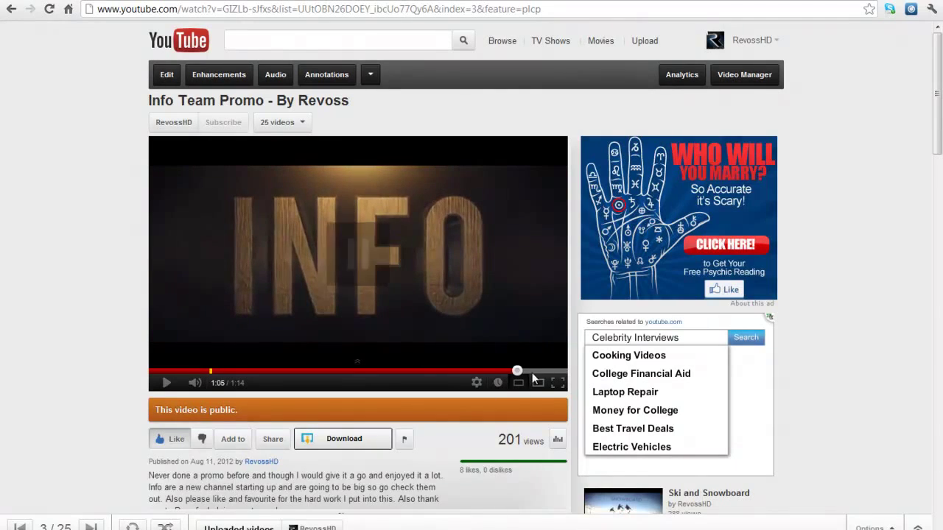
{"action": "left_click", "coordinate": [498, 370]}
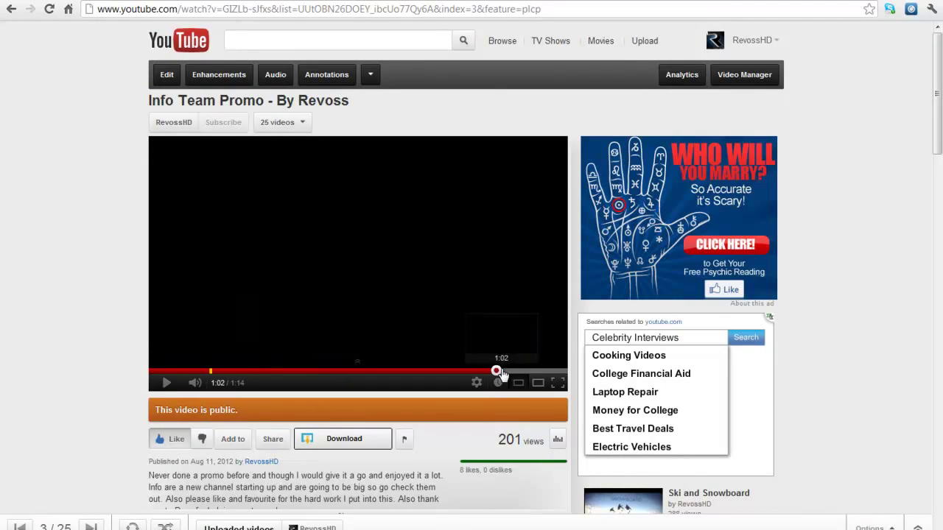
{"action": "left_click", "coordinate": [501, 371]}
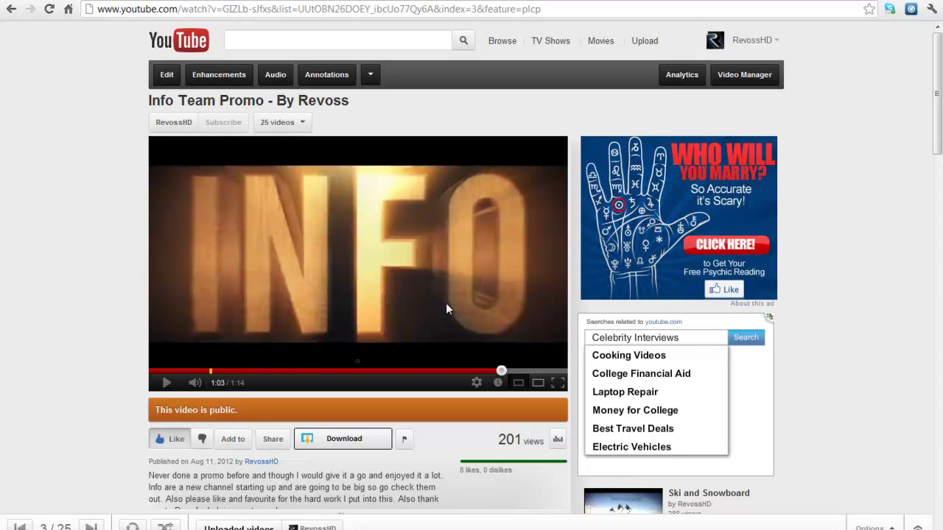
{"action": "left_click", "coordinate": [521, 370]}
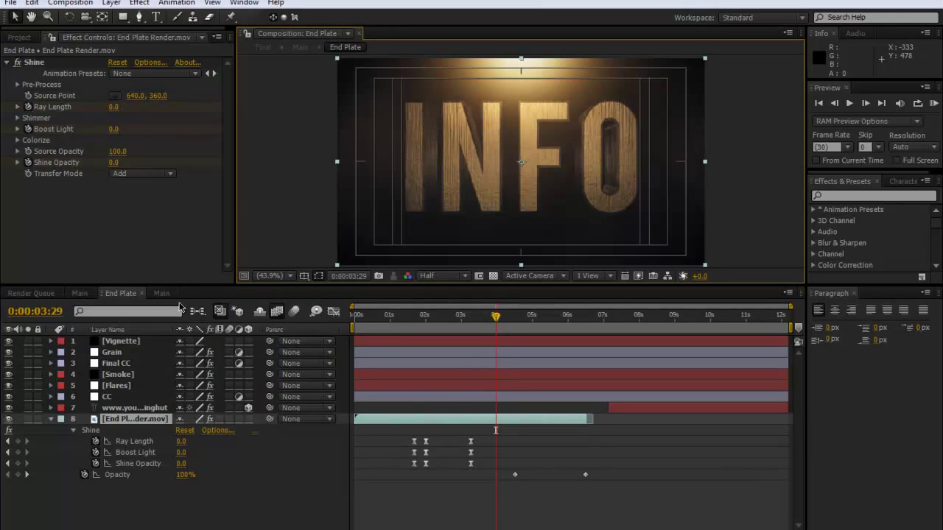
Step: In Main, scrub from 0;00;01;00 through the logo's Shine flash and select the Shine effect
{"action": "left_click", "coordinate": [78, 295]}
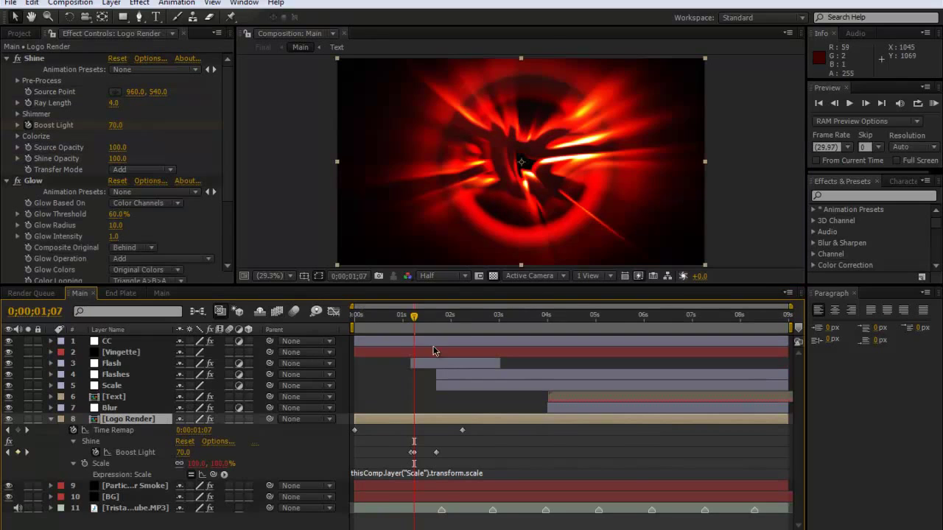
{"action": "left_click", "coordinate": [402, 322]}
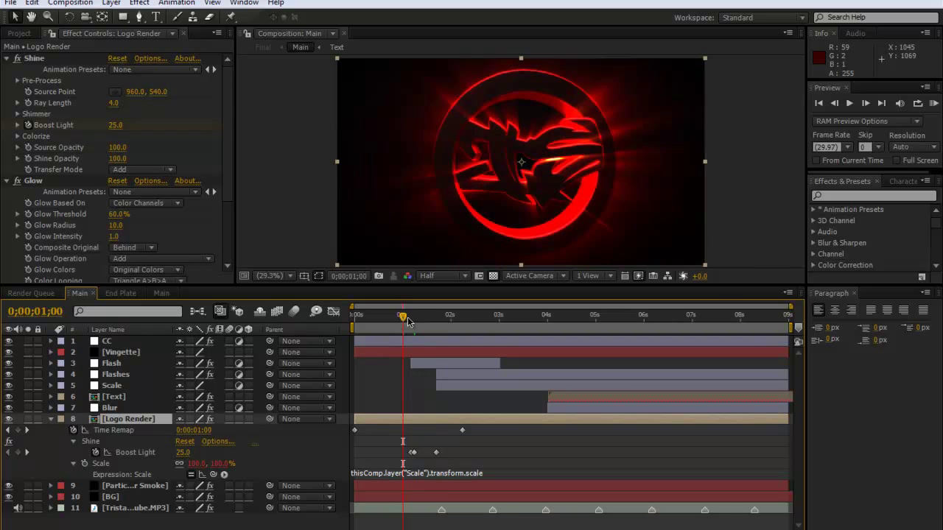
{"action": "left_click_drag", "start_coordinate": [402, 320], "coordinate": [412, 318]}
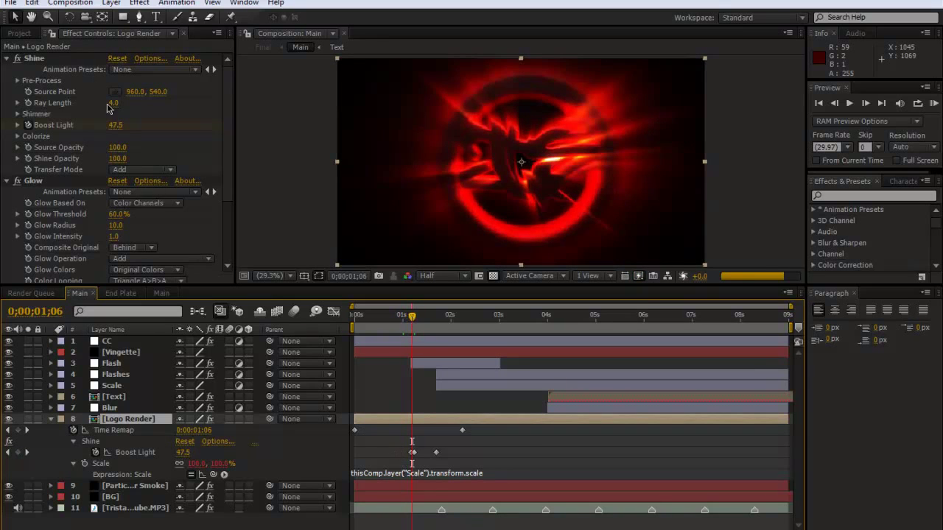
{"action": "left_click", "coordinate": [63, 57]}
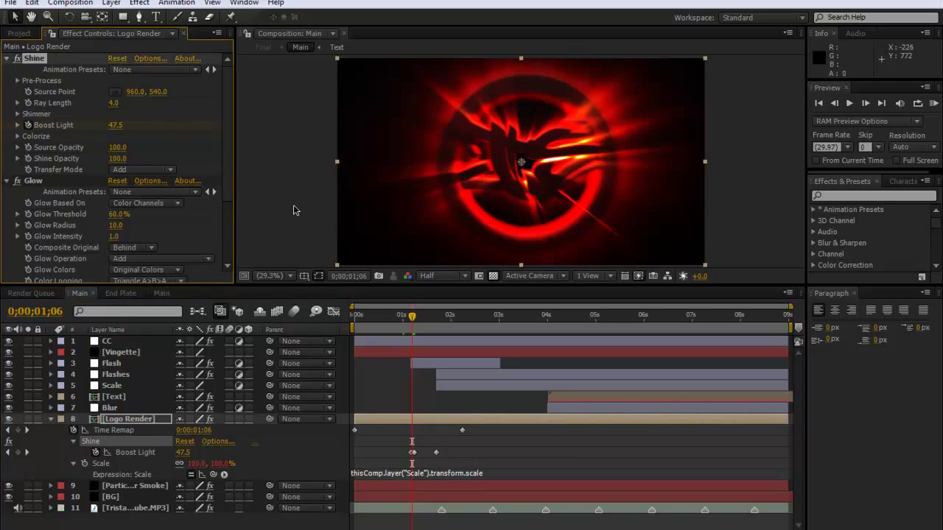
Step: Delete the old Shine and apply Trapcode Shine from an Effects & Presets search to Logo Render
{"action": "key", "text": "Delete"}
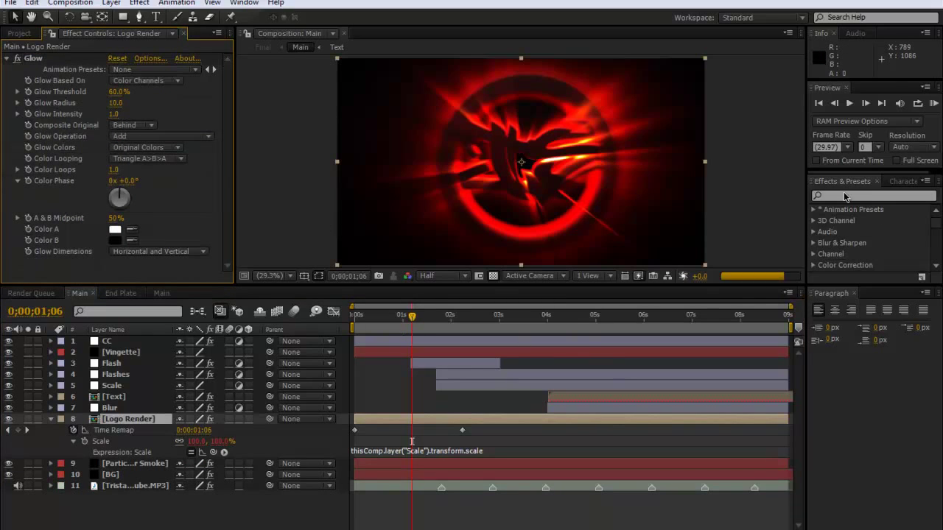
{"action": "left_click", "coordinate": [844, 195]}
{"action": "type", "text": "shine"}
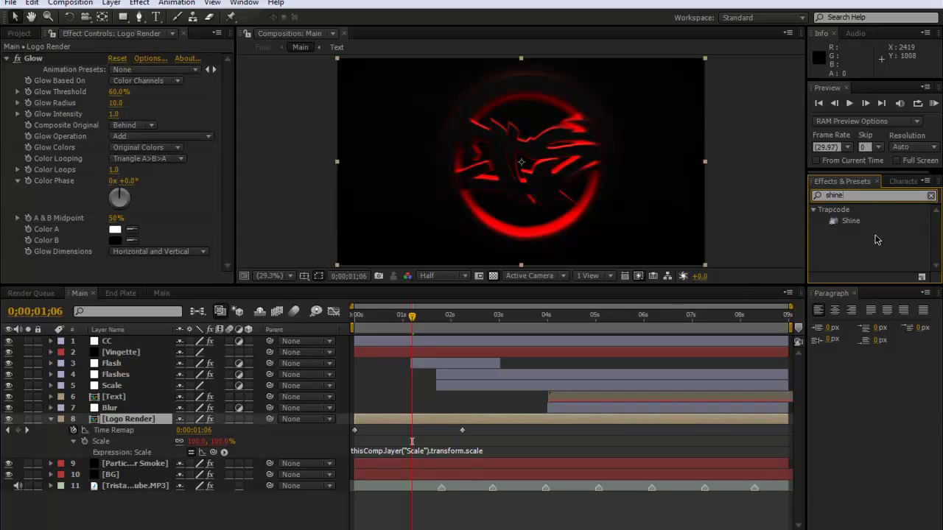
{"action": "left_click_drag", "start_coordinate": [847, 219], "coordinate": [434, 426]}
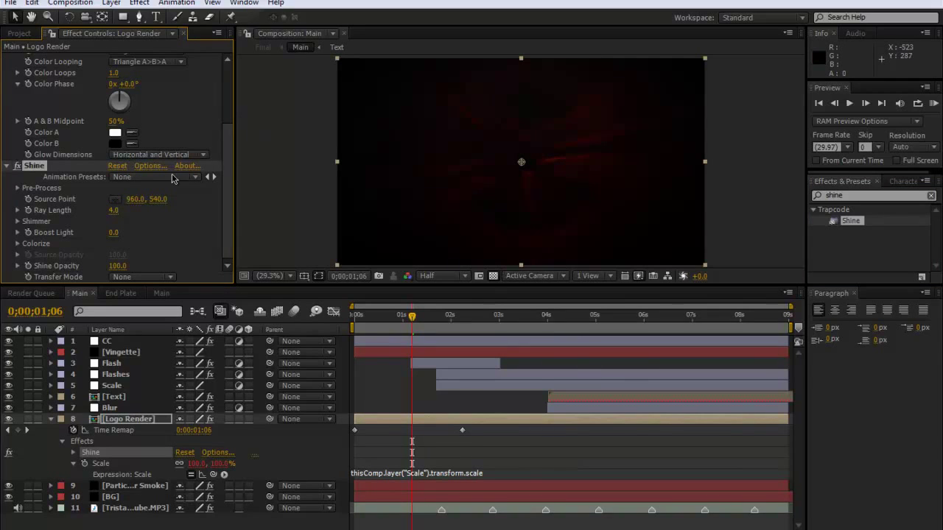
Step: Move the new Shine above Glow and set its Transfer Mode to Add
{"action": "left_click", "coordinate": [33, 166]}
{"action": "left_click", "coordinate": [32, 166]}
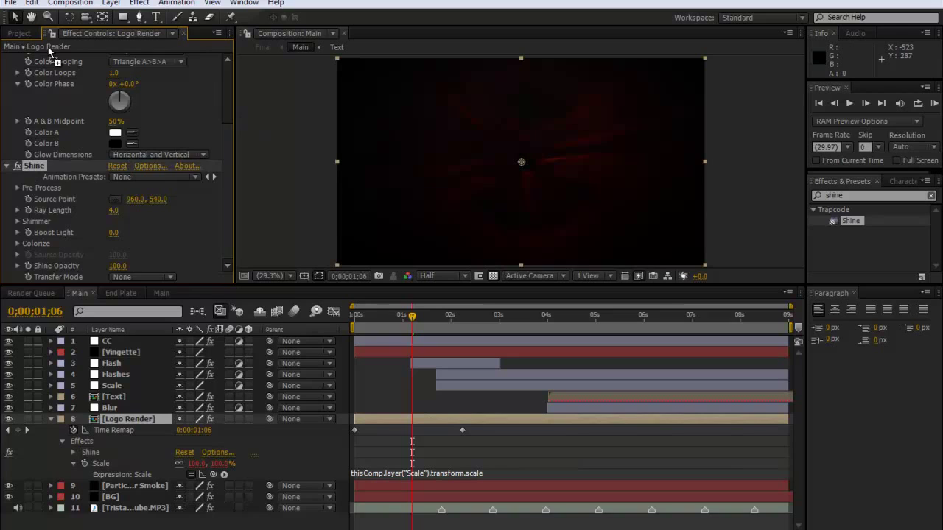
{"action": "scroll", "coordinate": [53, 63], "scroll_direction": "up", "scroll_amount": 3}
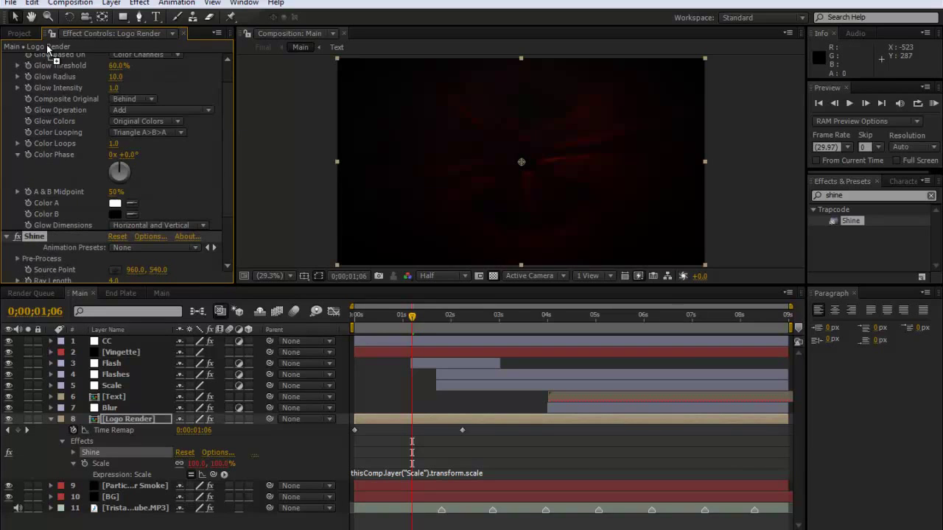
{"action": "scroll", "coordinate": [57, 61], "scroll_direction": "up", "scroll_amount": 1}
{"action": "left_click_drag", "start_coordinate": [57, 61], "coordinate": [55, 58]}
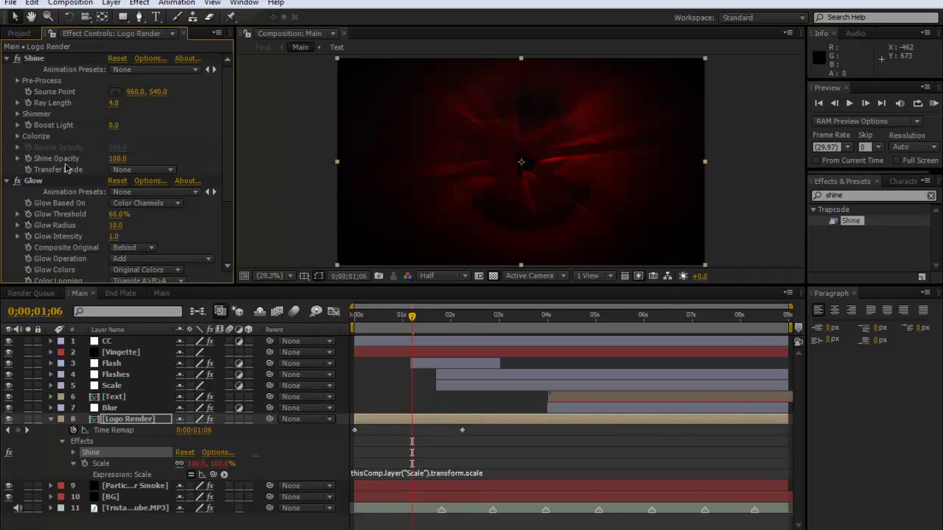
{"action": "left_click", "coordinate": [150, 170]}
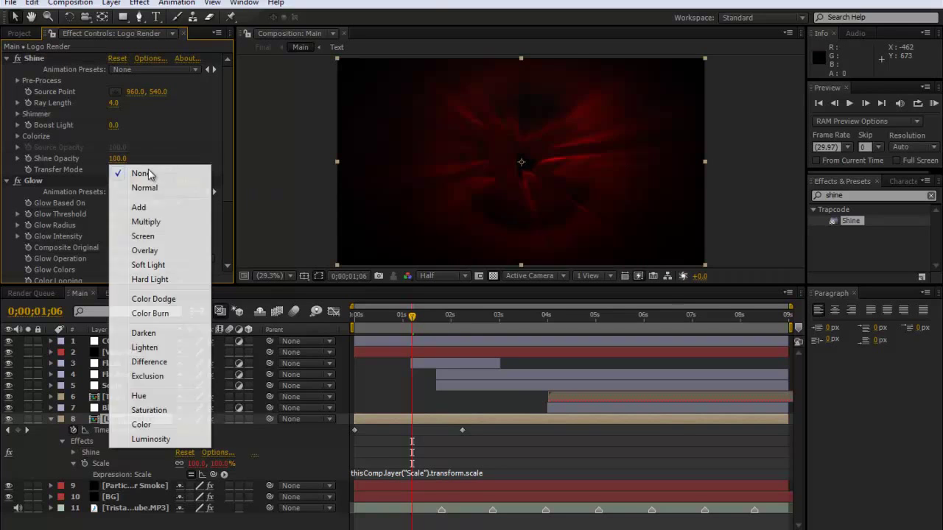
{"action": "left_click", "coordinate": [140, 206]}
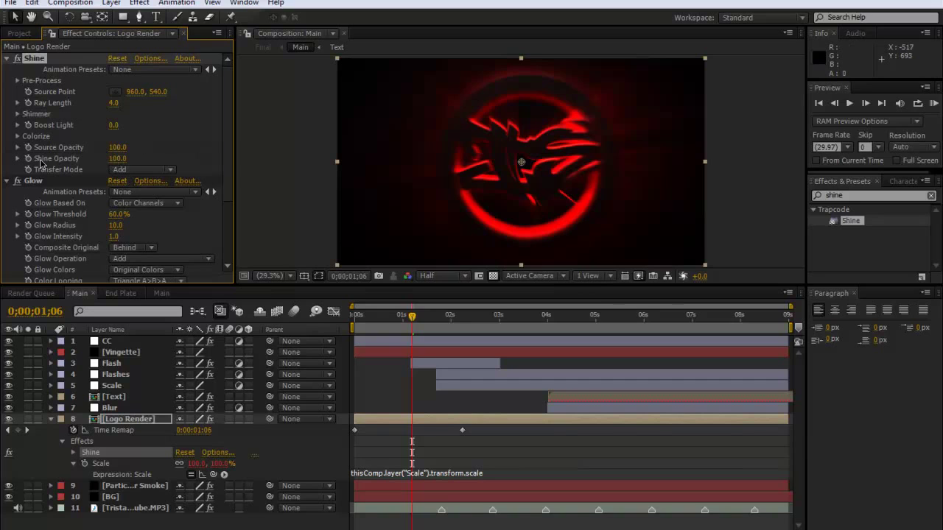
Step: In Shine's Colorize section, set Midtones to orange C88200 and slightly darken the red Shadows
{"action": "left_click", "coordinate": [17, 137]}
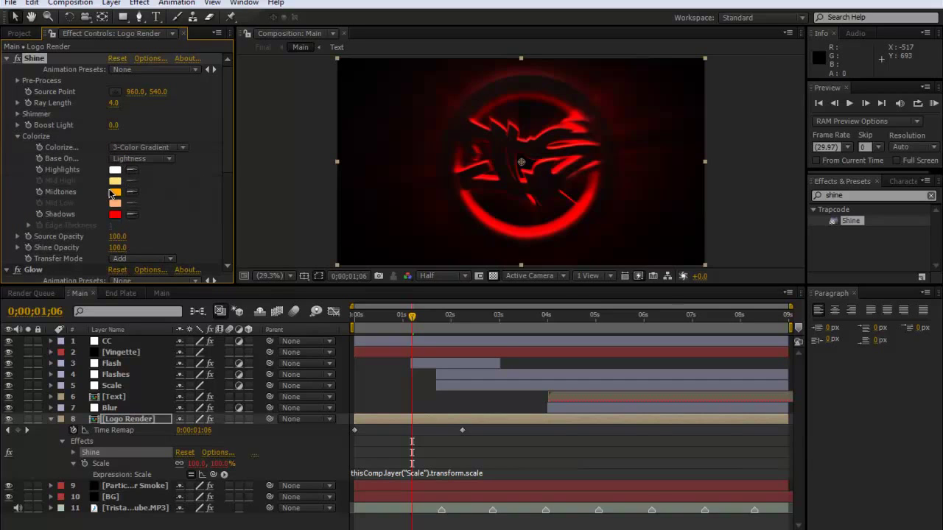
{"action": "left_click", "coordinate": [115, 193]}
{"action": "left_click_drag", "start_coordinate": [170, 16], "coordinate": [187, 46]}
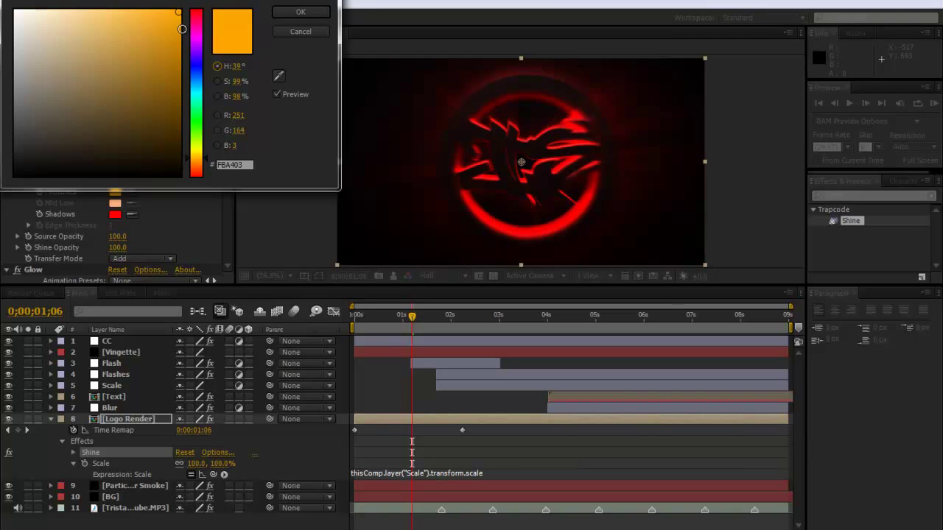
{"action": "left_click", "coordinate": [300, 11]}
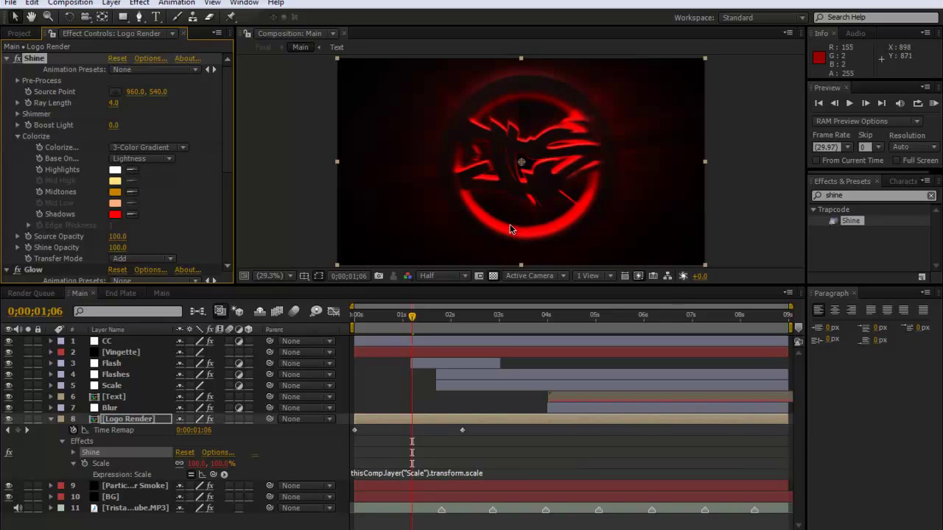
{"action": "left_click", "coordinate": [114, 213]}
{"action": "mouse_move", "coordinate": [176, 24]}
{"action": "left_mouse_down"}
{"action": "mouse_move", "coordinate": [182, 20]}
{"action": "mouse_move", "coordinate": [169, 11]}
{"action": "left_mouse_up"}
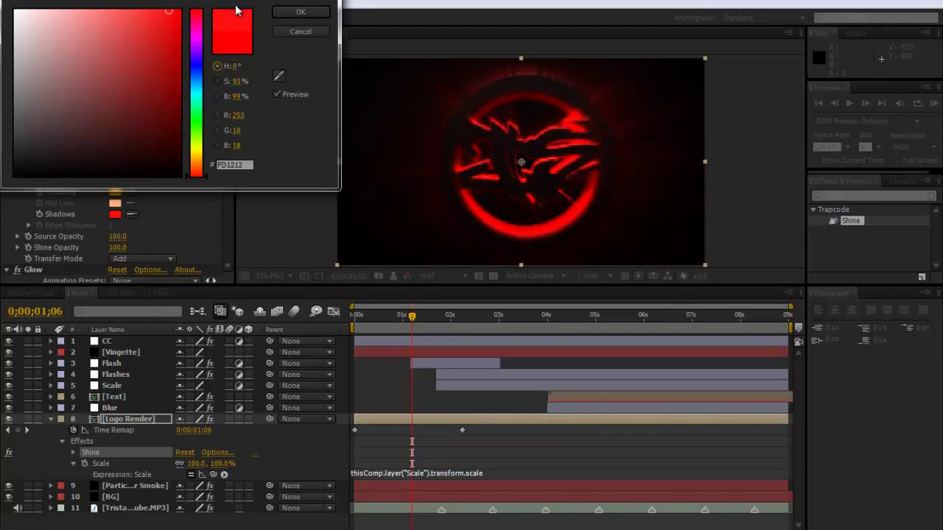
{"action": "left_click", "coordinate": [299, 13]}
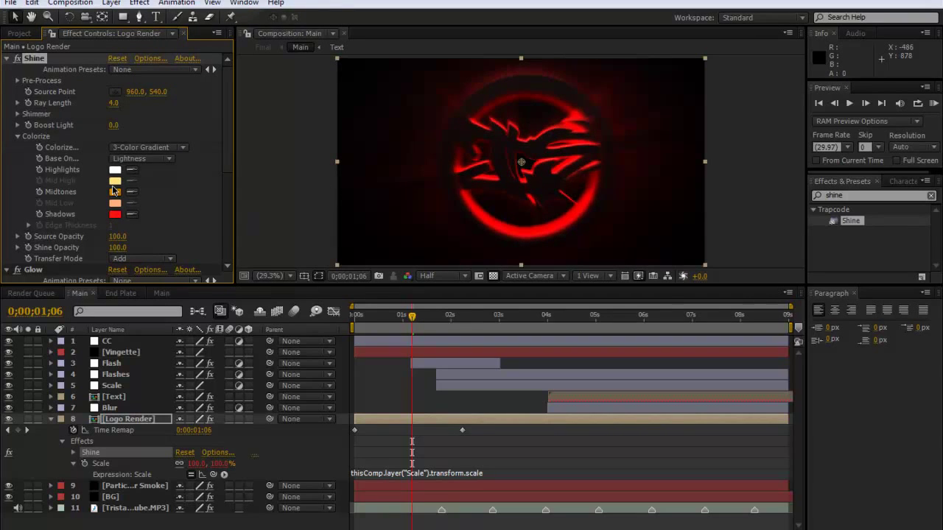
Step: Shift the Midtones hue to the final orange C85500
{"action": "left_click", "coordinate": [115, 191]}
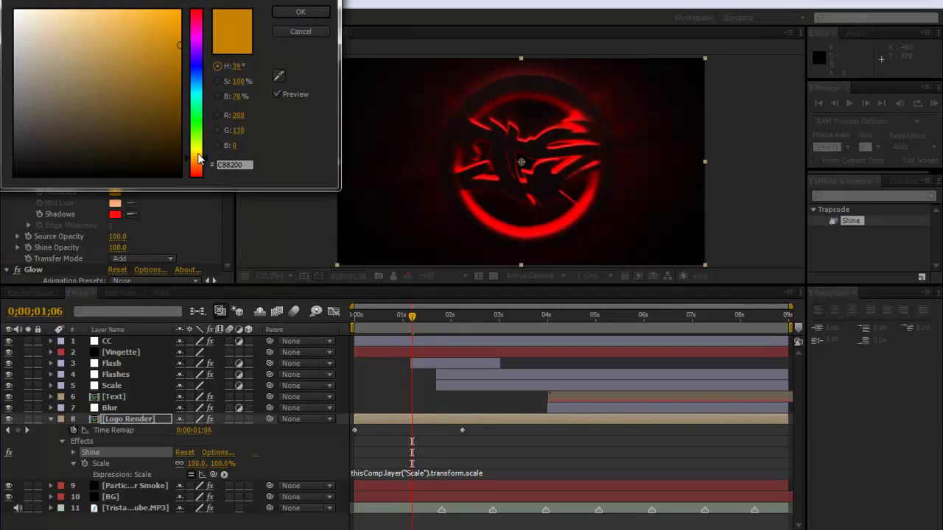
{"action": "left_click_drag", "start_coordinate": [206, 157], "coordinate": [207, 166]}
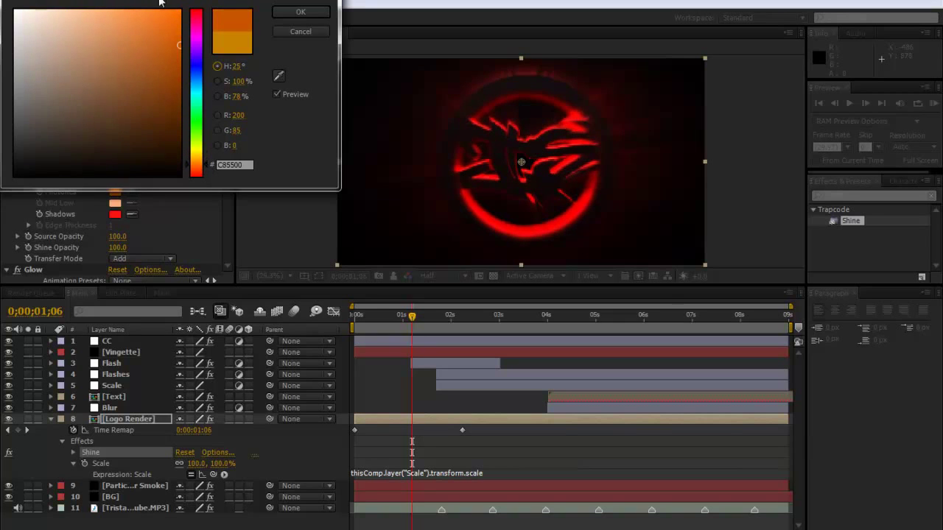
{"action": "left_click", "coordinate": [316, 14]}
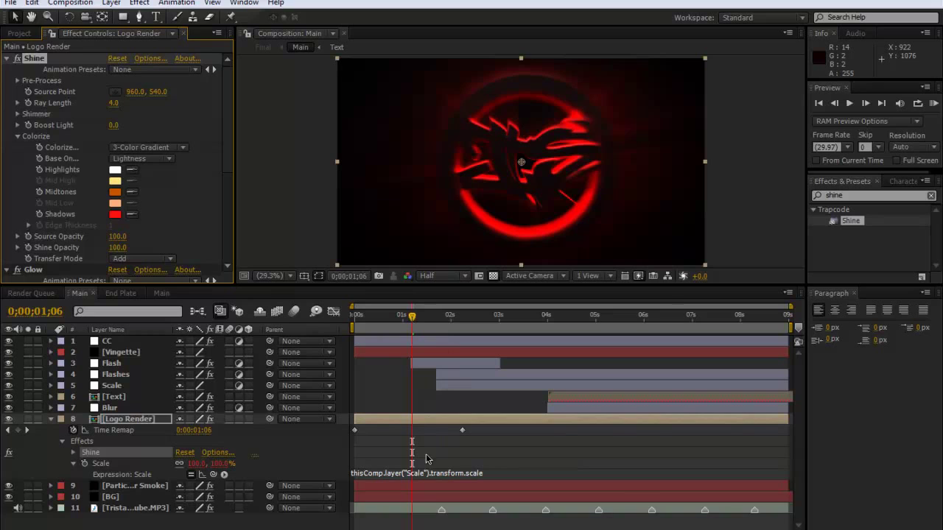
Step: Show the MP3 music layer's waveform and scrub around the beat, landing on 0;00;01;05
{"action": "left_click", "coordinate": [430, 513]}
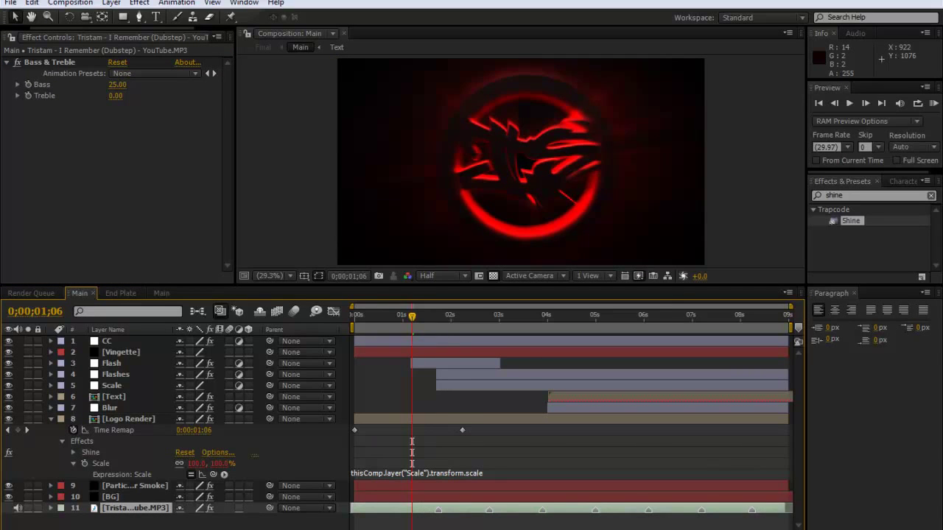
{"action": "left_click_drag", "start_coordinate": [430, 513], "coordinate": [435, 513]}
{"action": "key", "text": "l"}
{"action": "key", "text": "l"}
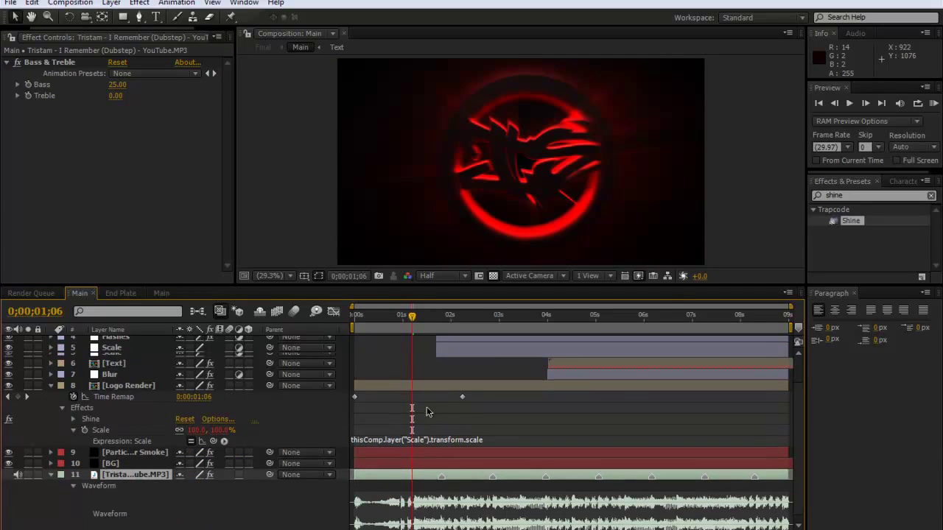
{"action": "scroll", "coordinate": [433, 427], "scroll_direction": "down", "scroll_amount": 2}
{"action": "scroll", "coordinate": [410, 515], "scroll_direction": "up", "scroll_amount": 3}
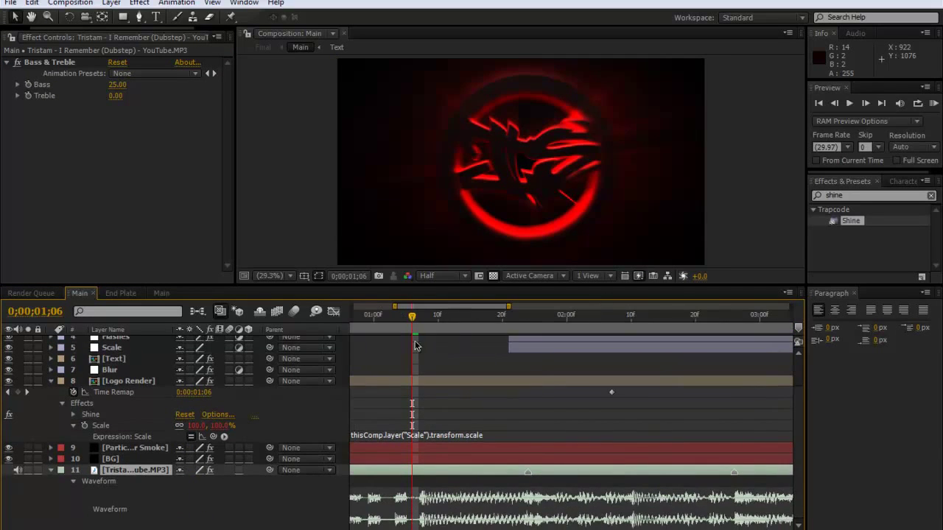
{"action": "left_click_drag", "start_coordinate": [417, 323], "coordinate": [421, 324]}
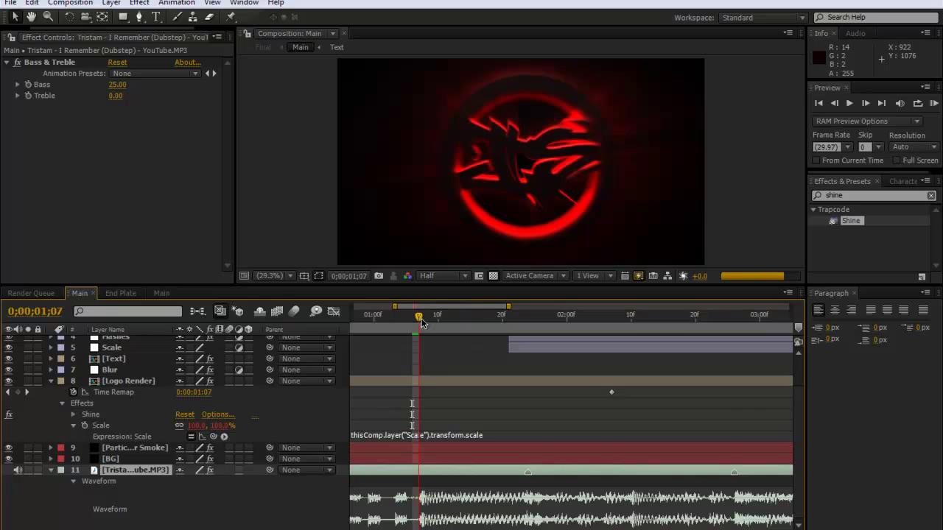
{"action": "left_click_drag", "start_coordinate": [421, 322], "coordinate": [414, 395]}
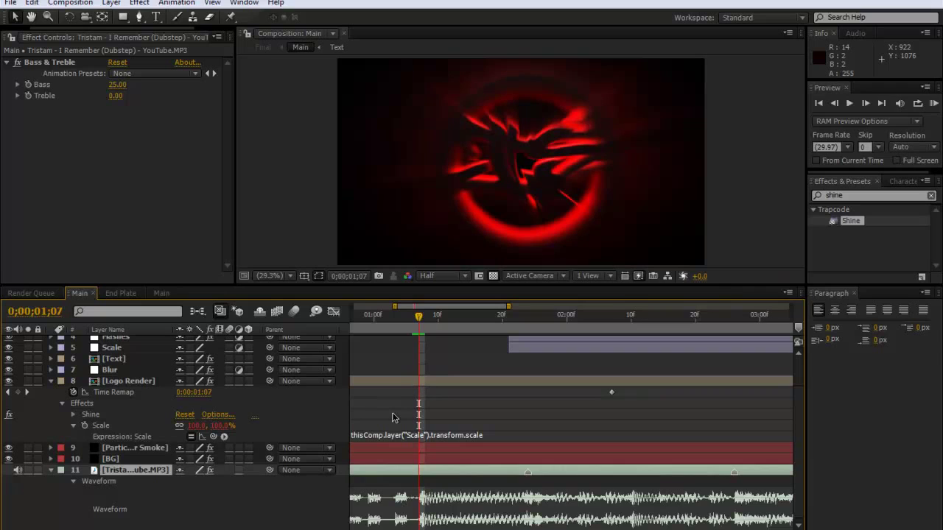
{"action": "key", "text": "Page_Up"}
{"action": "key", "text": "Page_Up"}
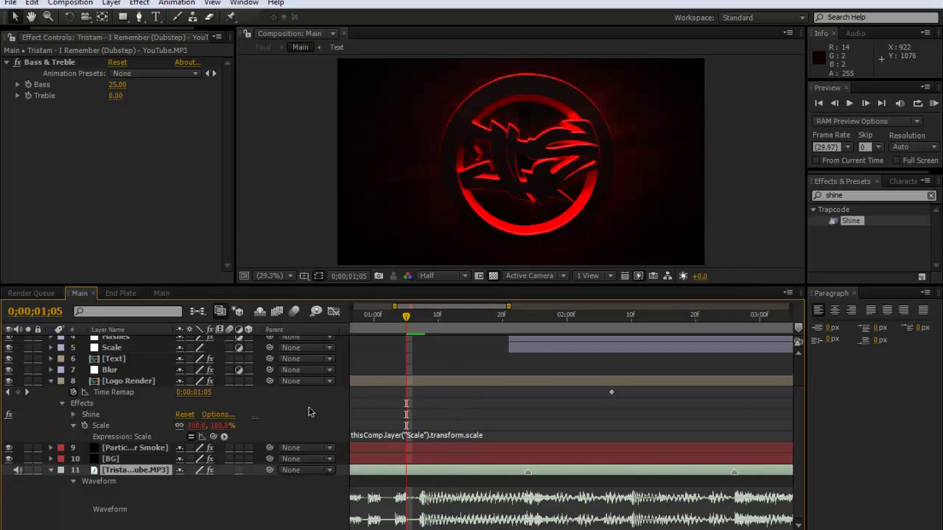
Step: On Logo Render's Shine, compare Ray Length at 0, set it to 4.0, and move to 01;07
{"action": "left_click", "coordinate": [121, 382]}
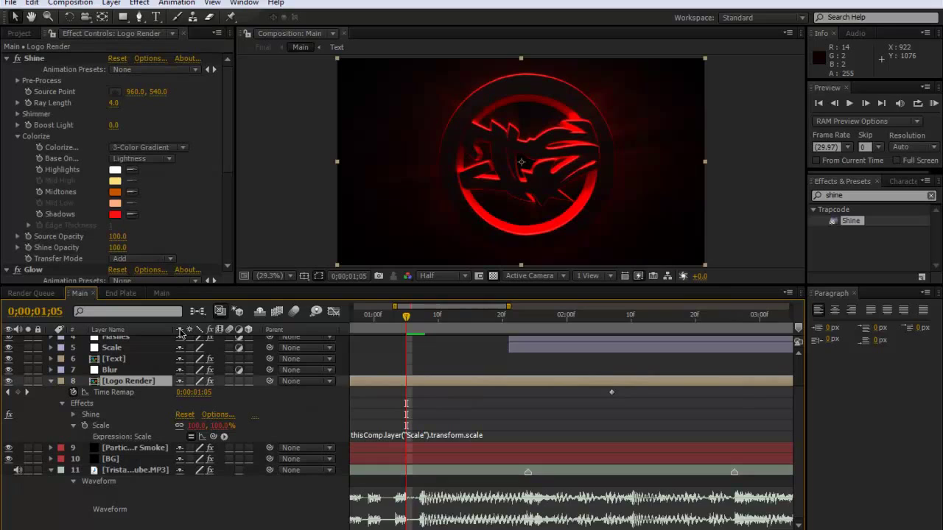
{"action": "left_click", "coordinate": [27, 107]}
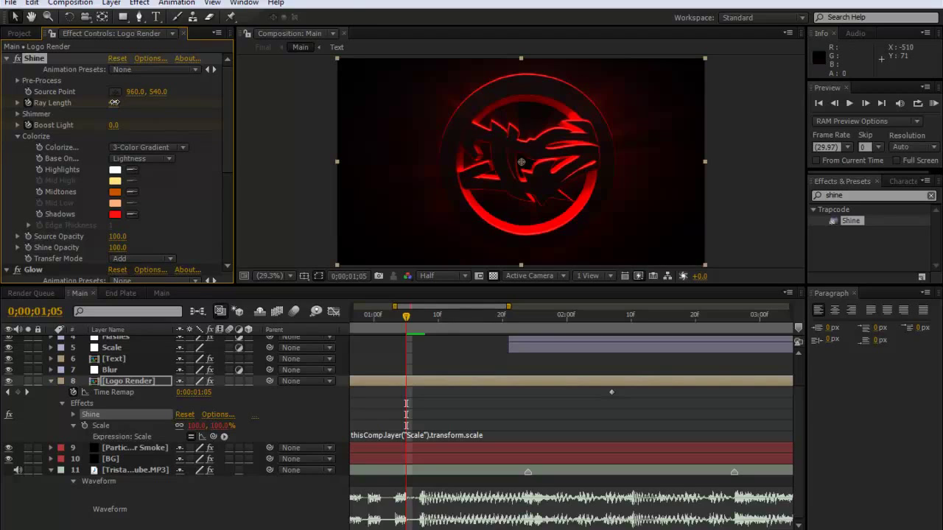
{"action": "left_click_drag", "start_coordinate": [114, 102], "coordinate": [48, 105]}
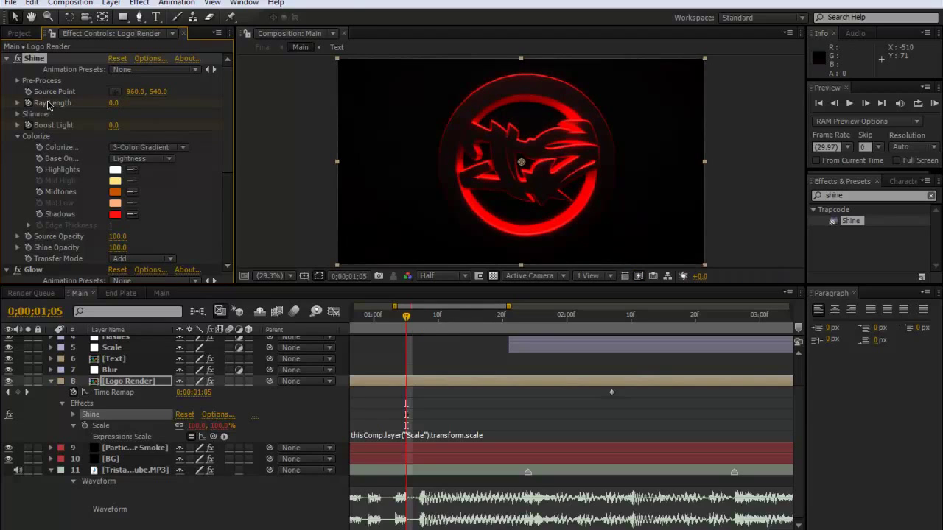
{"action": "left_click", "coordinate": [114, 102]}
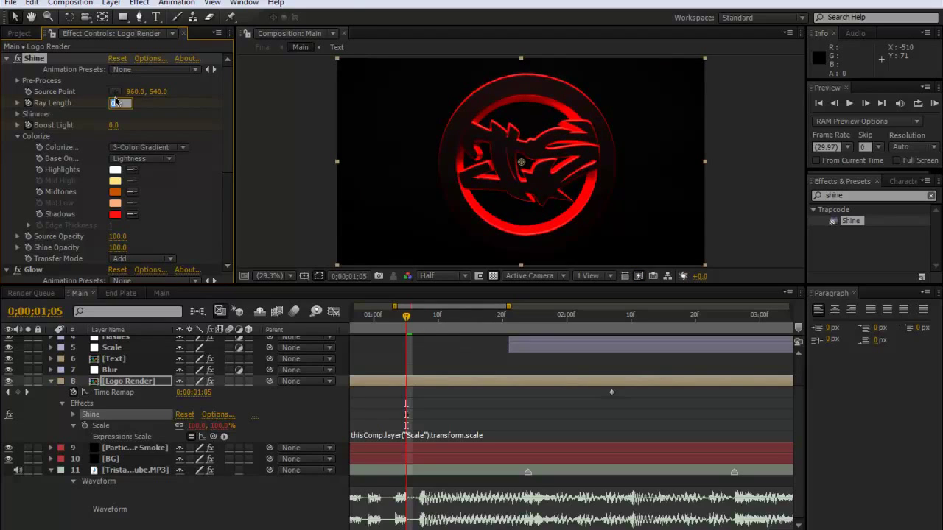
{"action": "type", "text": "4"}
{"action": "key", "text": "Return"}
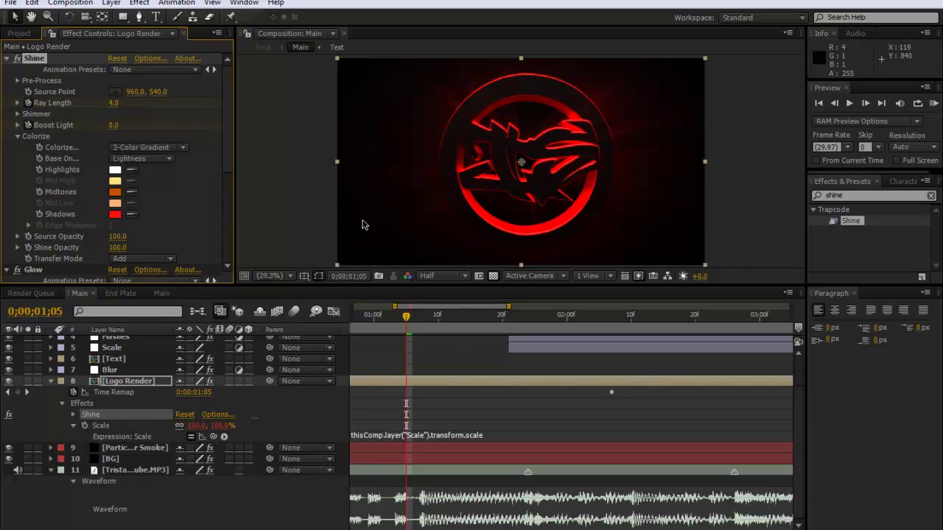
{"action": "left_click", "coordinate": [420, 317]}
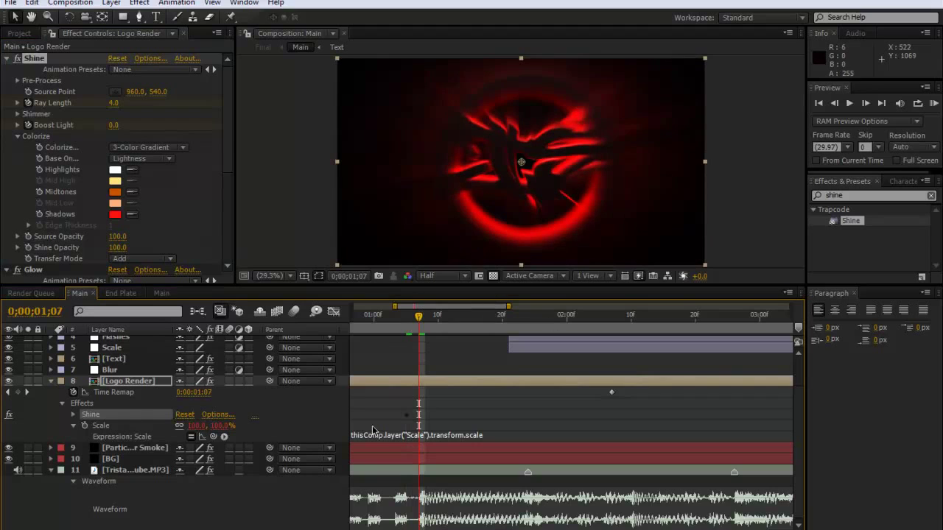
Step: Check the Flash layer's settings, then reselect the Logo Render layer
{"action": "scroll", "coordinate": [268, 398], "scroll_direction": "up", "scroll_amount": 3}
{"action": "left_click", "coordinate": [268, 365]}
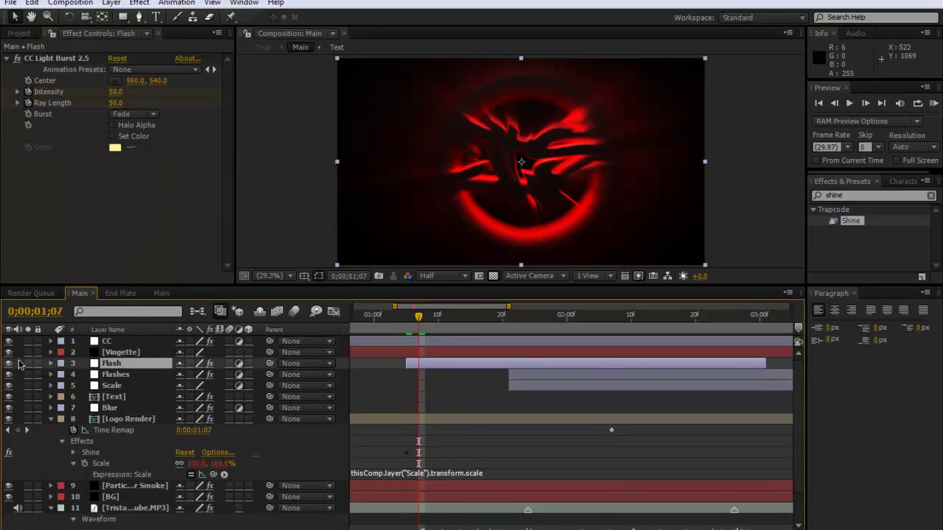
{"action": "scroll", "coordinate": [339, 380], "scroll_direction": "down", "scroll_amount": 3}
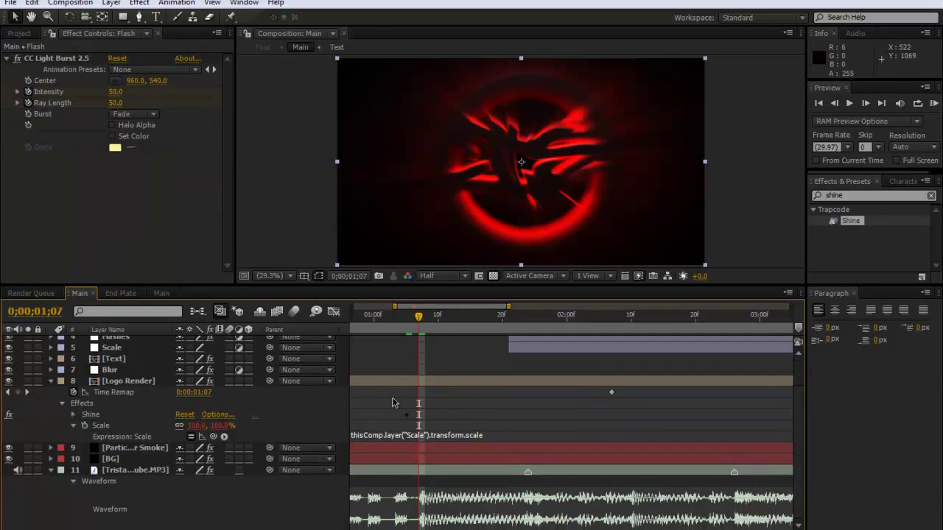
{"action": "scroll", "coordinate": [361, 390], "scroll_direction": "up", "scroll_amount": 2}
{"action": "scroll", "coordinate": [446, 476], "scroll_direction": "down", "scroll_amount": 2}
{"action": "left_click", "coordinate": [425, 384]}
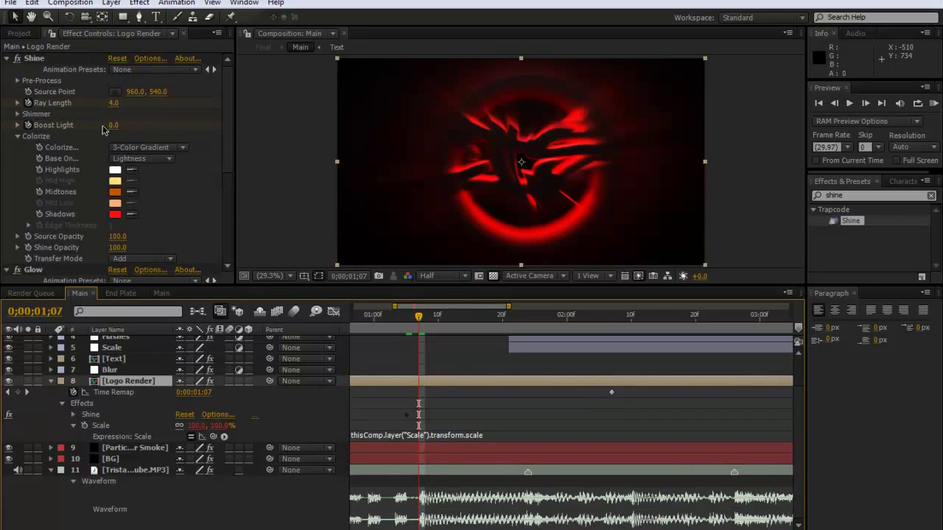
Step: Set Shine Boost Light to 70 at 01;07 for a bright flash
{"action": "left_click_drag", "start_coordinate": [114, 126], "coordinate": [151, 129]}
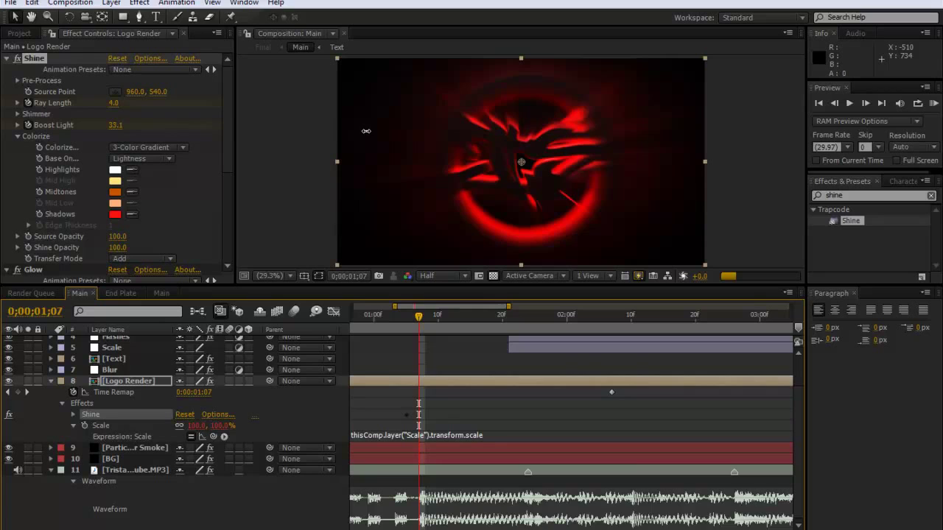
{"action": "left_click_drag", "start_coordinate": [459, 128], "coordinate": [475, 129]}
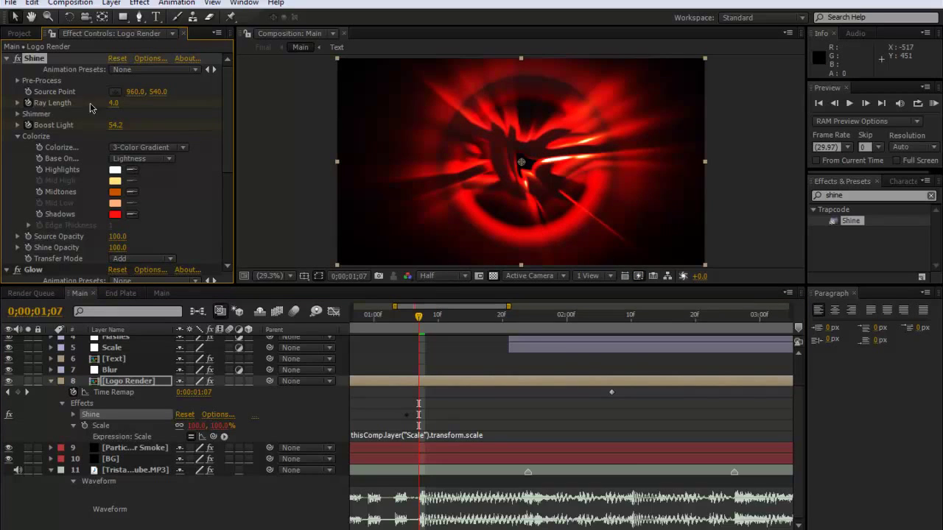
{"action": "left_click_drag", "start_coordinate": [124, 124], "coordinate": [746, 122]}
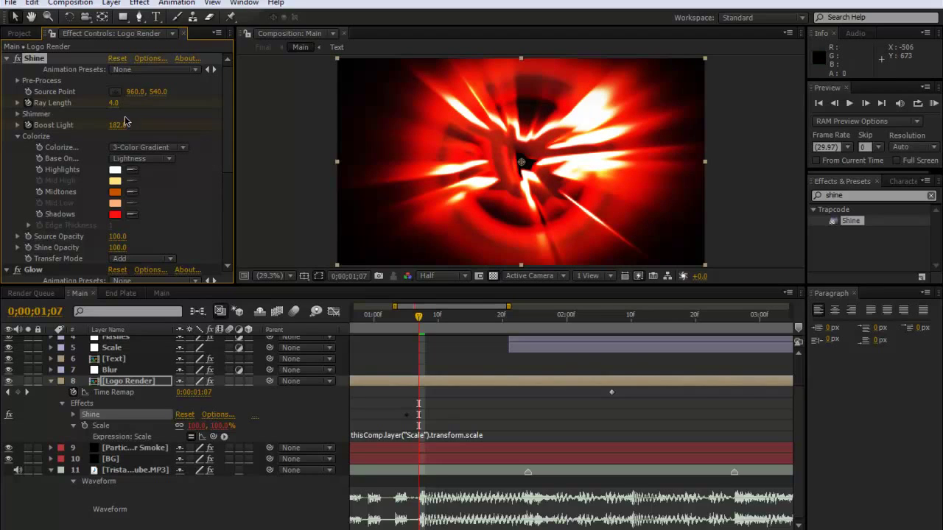
{"action": "left_click_drag", "start_coordinate": [126, 121], "coordinate": [112, 130]}
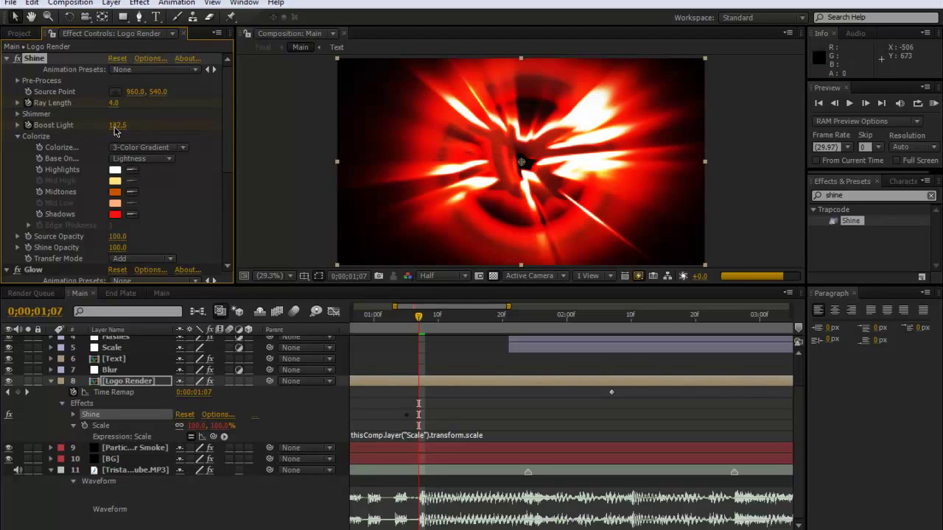
{"action": "left_click", "coordinate": [117, 126]}
{"action": "type", "text": "70"}
{"action": "key", "text": "Return"}
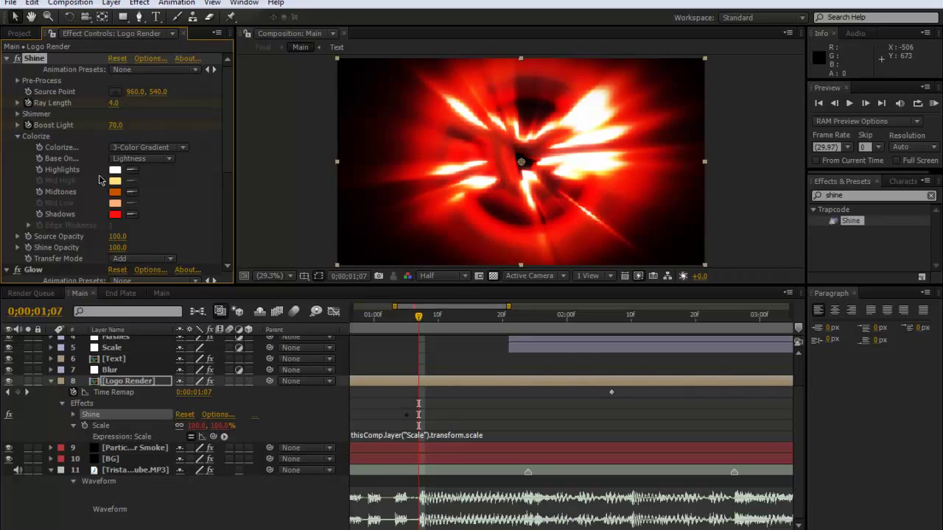
Step: At 01;17, set Boost Light to 0 and preview the glow fading between keyframes
{"action": "key", "text": "space"}
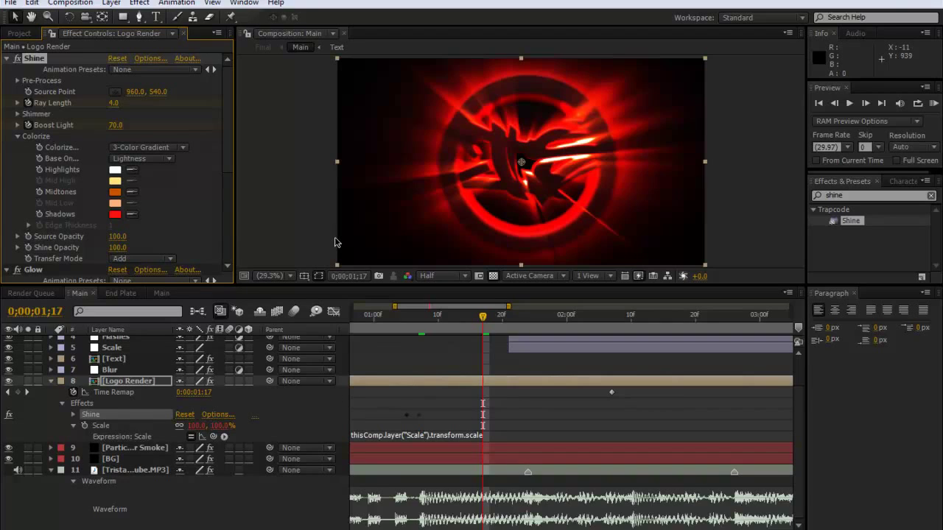
{"action": "left_click", "coordinate": [113, 123]}
{"action": "type", "text": "0"}
{"action": "key", "text": "Return"}
{"action": "left_click", "coordinate": [469, 319]}
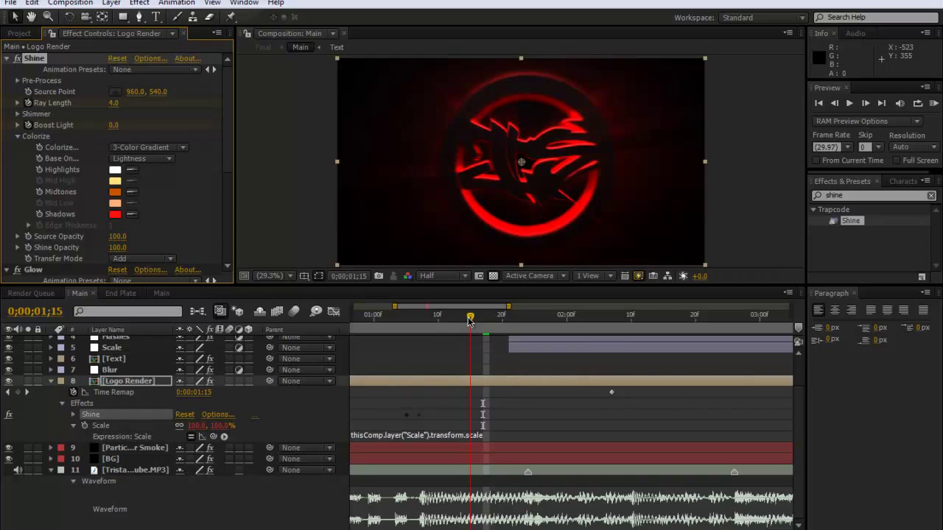
{"action": "left_click_drag", "start_coordinate": [470, 319], "coordinate": [451, 318]}
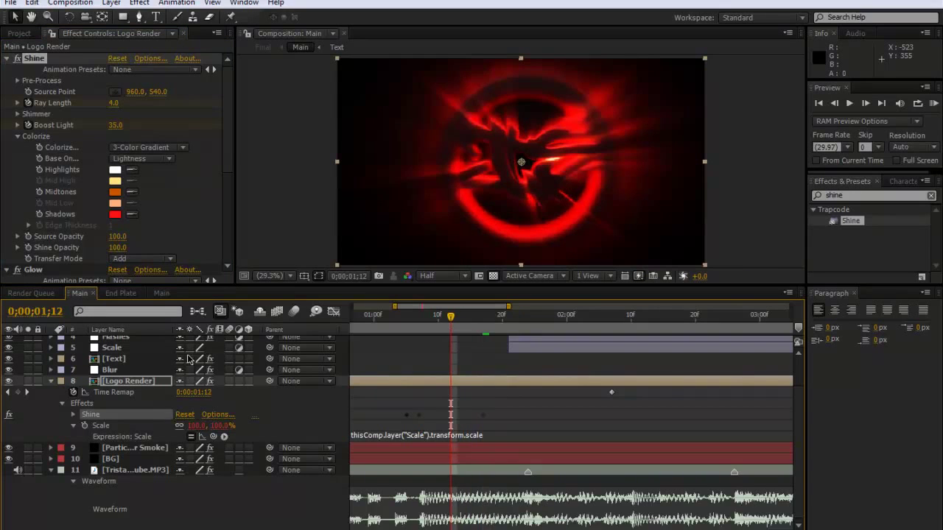
Step: In End Plate, scrub around 0:00:02:15 to review the Shine light sweep and its peak
{"action": "left_click", "coordinate": [131, 295]}
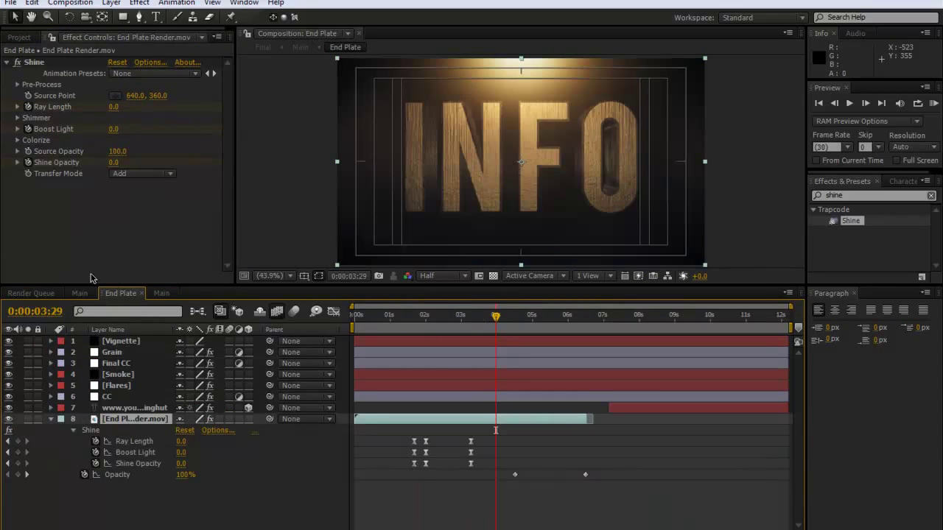
{"action": "left_click", "coordinate": [443, 326]}
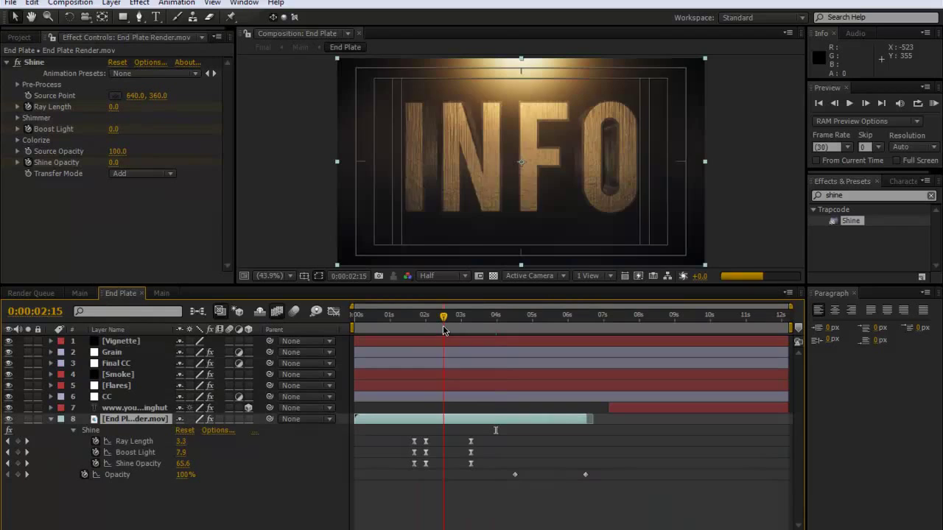
{"action": "left_click", "coordinate": [412, 329]}
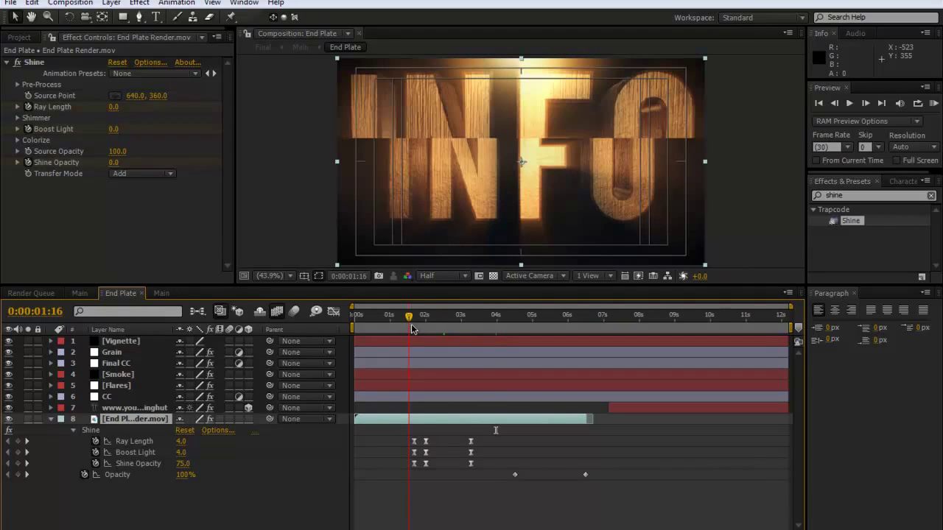
{"action": "left_click_drag", "start_coordinate": [412, 329], "coordinate": [422, 329]}
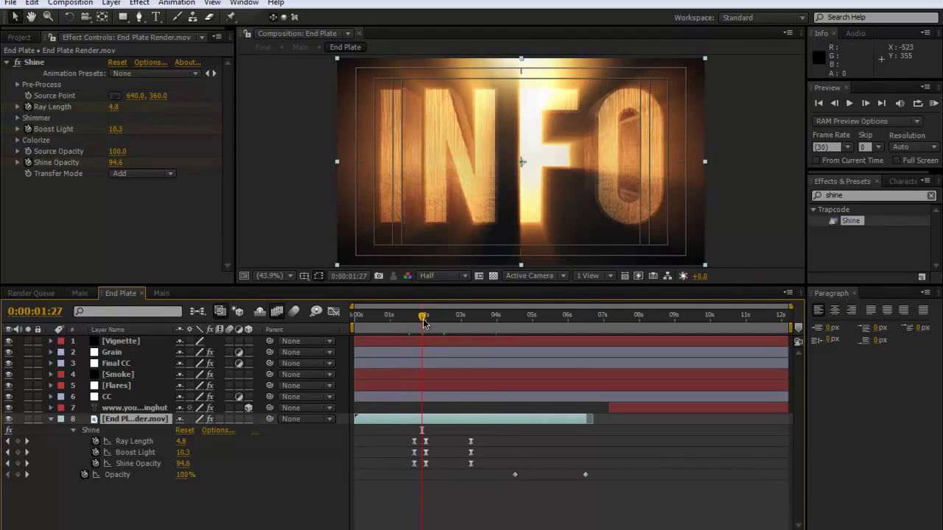
{"action": "mouse_move", "coordinate": [420, 314]}
{"action": "left_mouse_down"}
{"action": "mouse_move", "coordinate": [431, 318]}
{"action": "mouse_move", "coordinate": [424, 320]}
{"action": "left_mouse_up"}
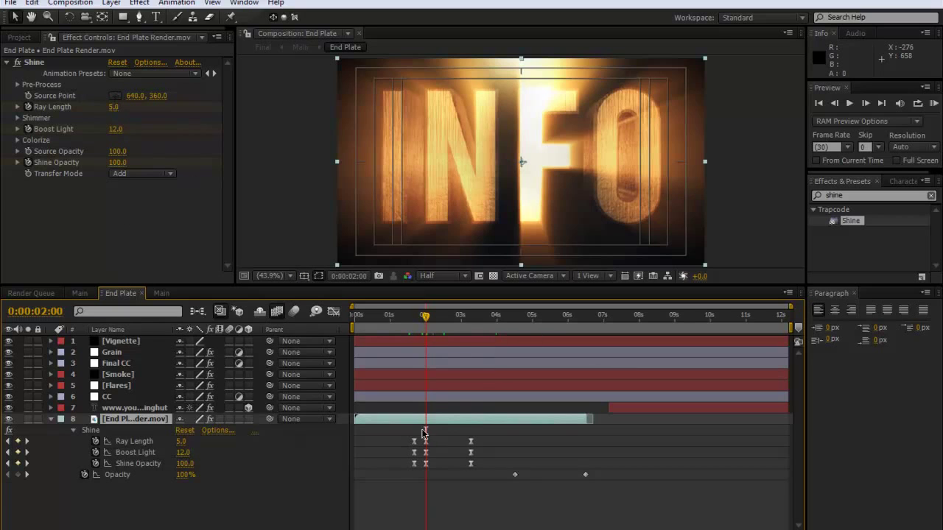
{"action": "left_click_drag", "start_coordinate": [421, 319], "coordinate": [418, 328]}
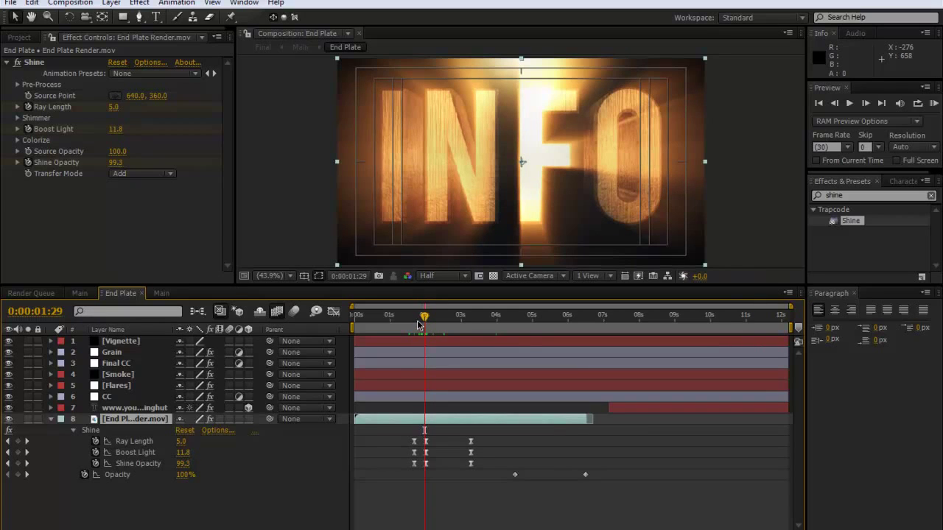
{"action": "left_click", "coordinate": [416, 328]}
{"action": "left_click_drag", "start_coordinate": [415, 328], "coordinate": [428, 332]}
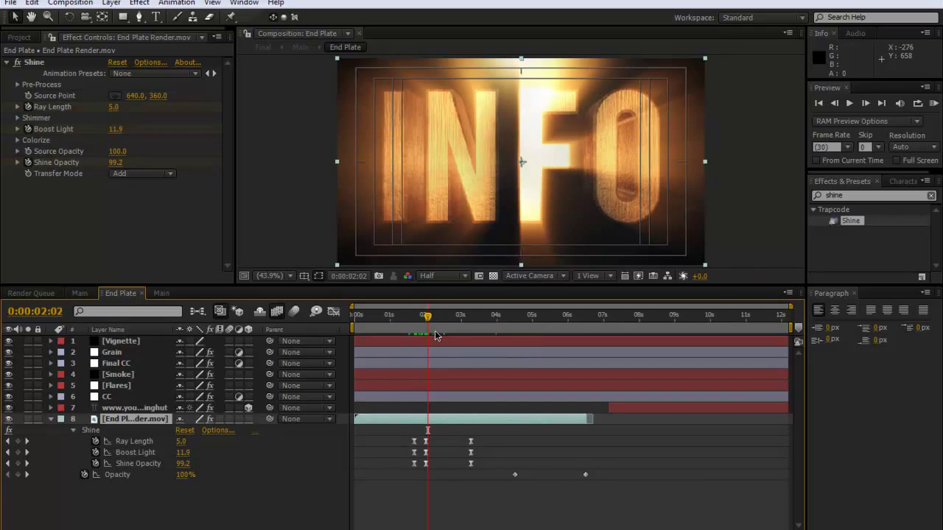
Step: Deselect the layer and return to the Main composition
{"action": "right_click", "coordinate": [265, 249]}
{"action": "left_click", "coordinate": [315, 444]}
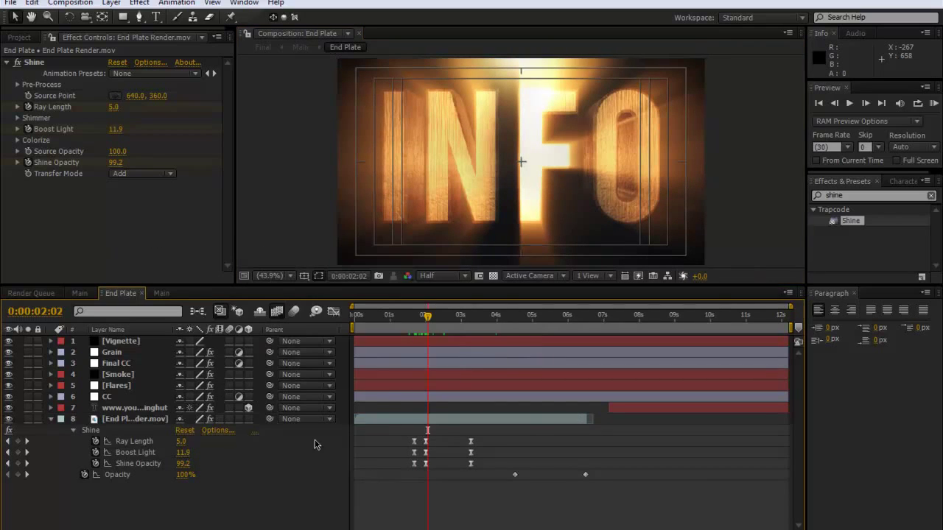
{"action": "left_click", "coordinate": [168, 293]}
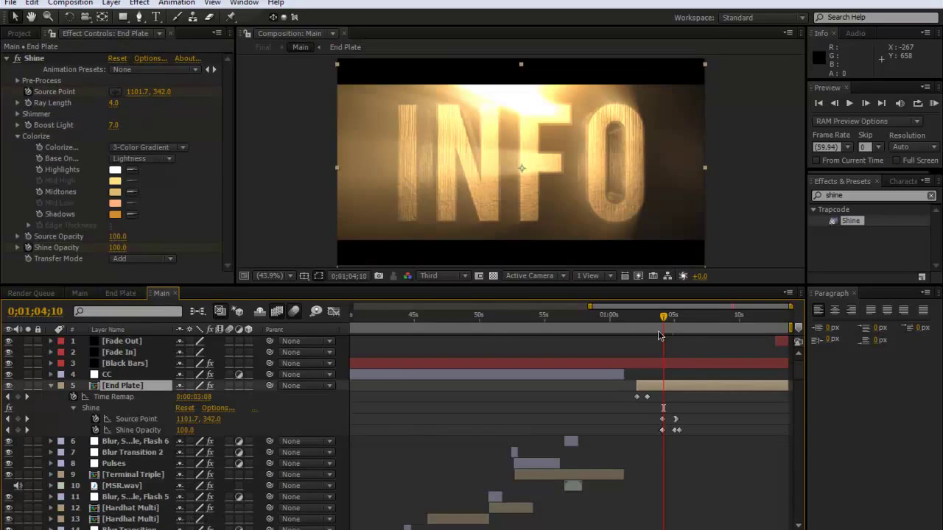
Step: Zoom the timeline in and scrub through the End Plate's Shine flash in Main
{"action": "key", "text": "equal"}
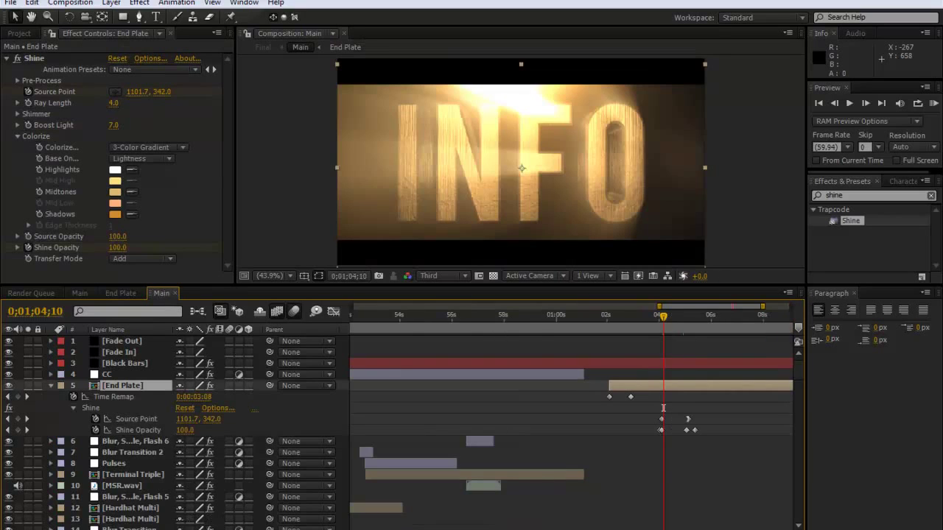
{"action": "left_click", "coordinate": [648, 316]}
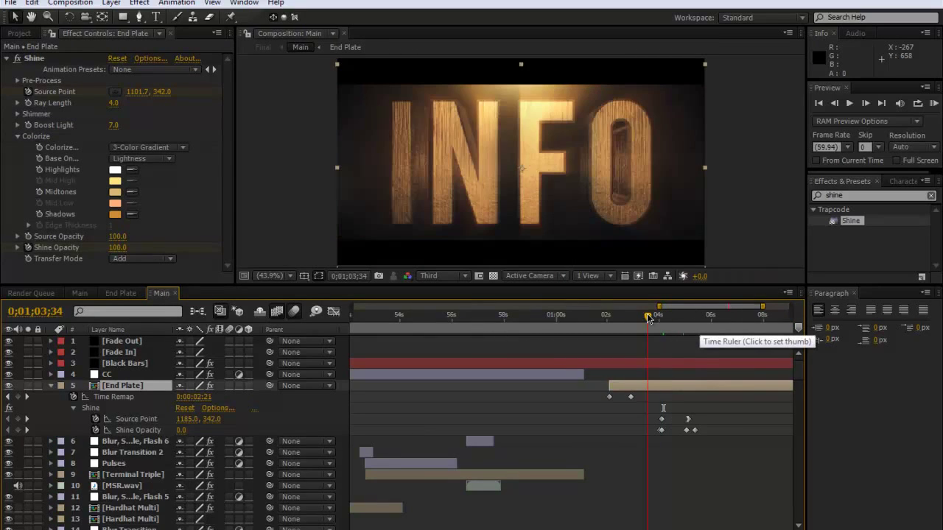
{"action": "left_click_drag", "start_coordinate": [651, 319], "coordinate": [664, 324]}
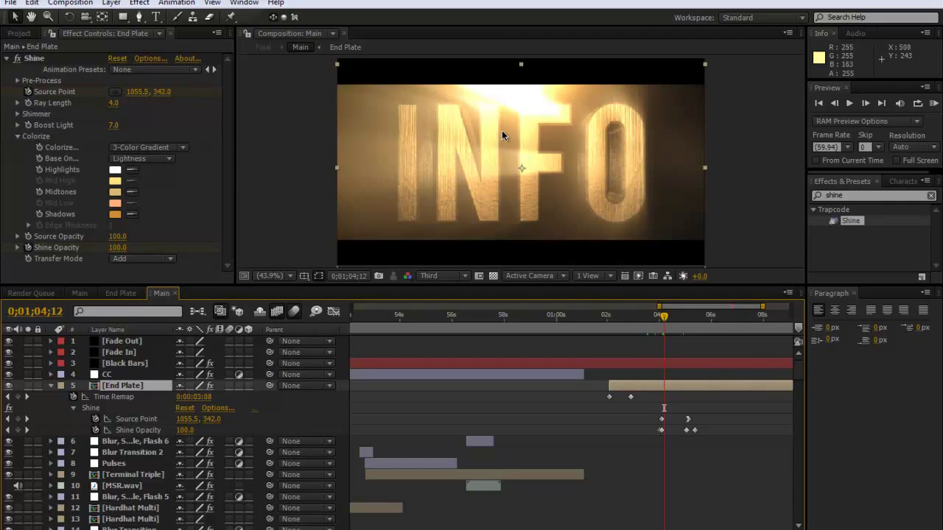
{"action": "left_click_drag", "start_coordinate": [666, 317], "coordinate": [692, 326]}
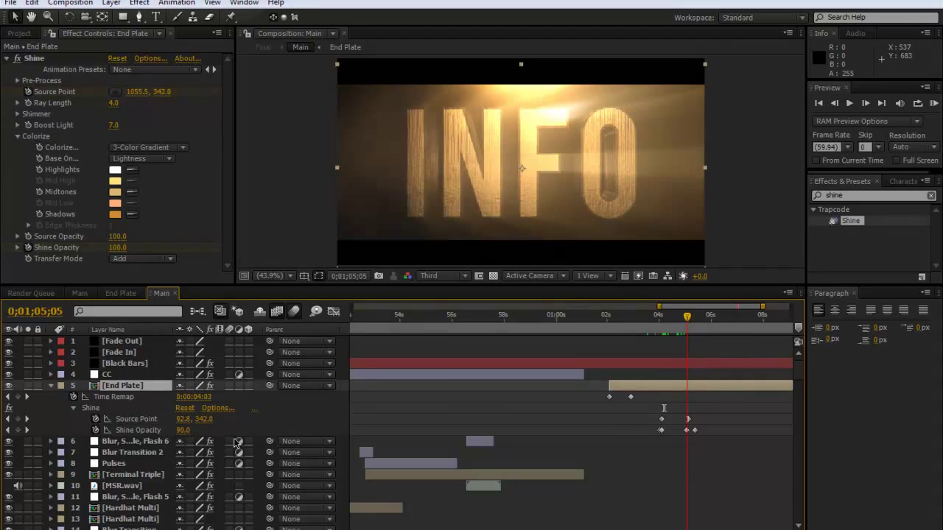
Step: Marquee-select the Shine keyframes, then narrow the selection to the two Source Point keyframes
{"action": "left_click_drag", "start_coordinate": [630, 411], "coordinate": [722, 441]}
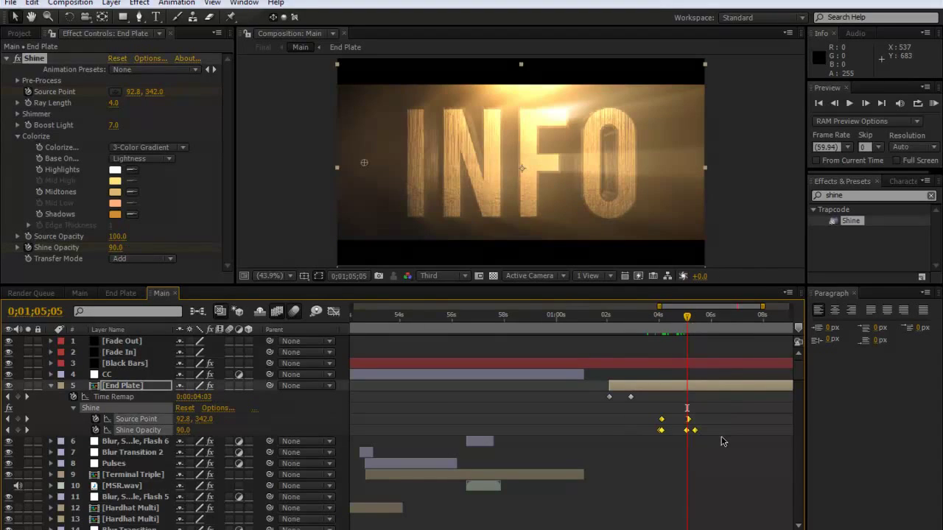
{"action": "left_click", "coordinate": [690, 462]}
{"action": "left_click_drag", "start_coordinate": [645, 408], "coordinate": [706, 421]}
Step: Delete the old Shine Source Point keyframes and start a new Source Point keyframe at 0;01;04;06
{"action": "key", "text": "Delete"}
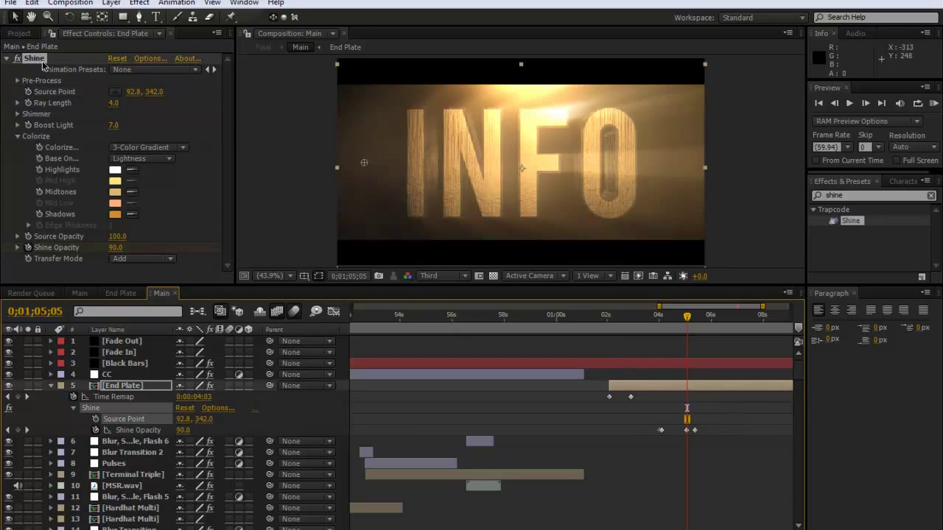
{"action": "left_click", "coordinate": [53, 100]}
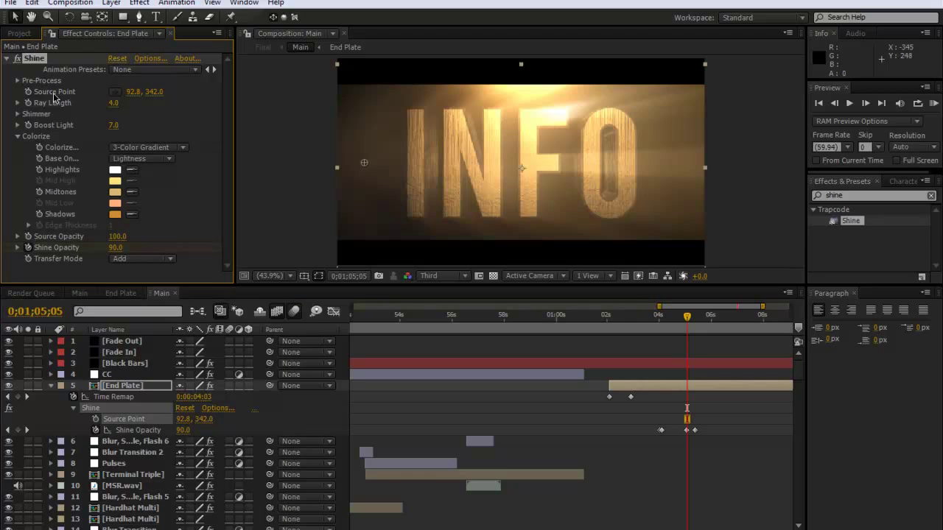
{"action": "left_click_drag", "start_coordinate": [364, 162], "coordinate": [668, 166]}
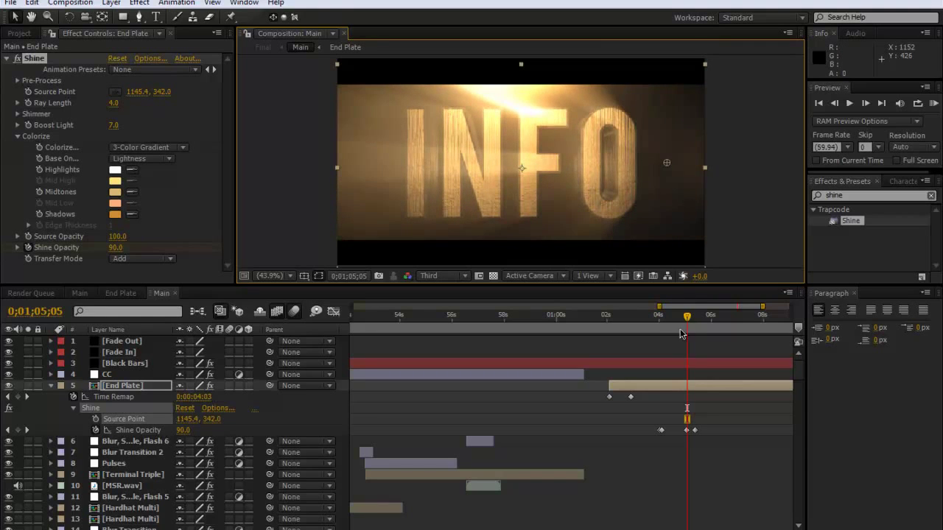
{"action": "left_click", "coordinate": [661, 322]}
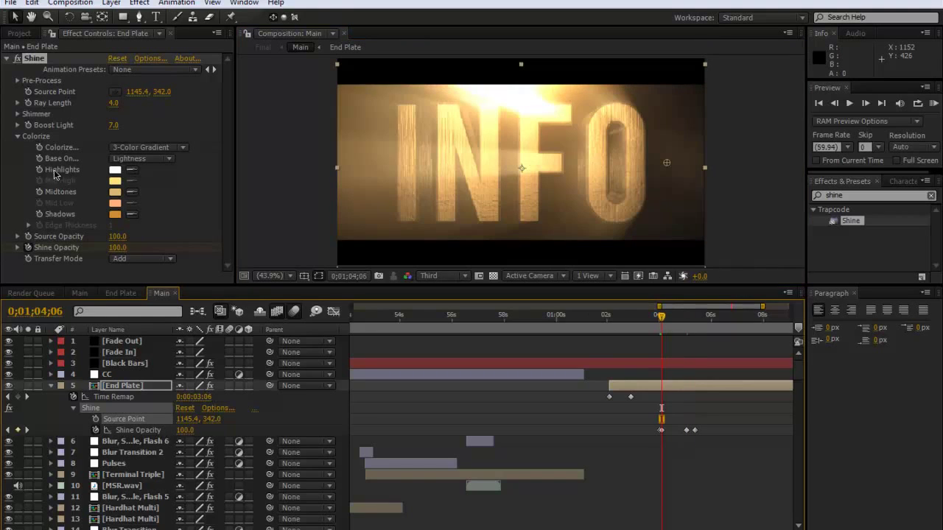
{"action": "left_click", "coordinate": [29, 91]}
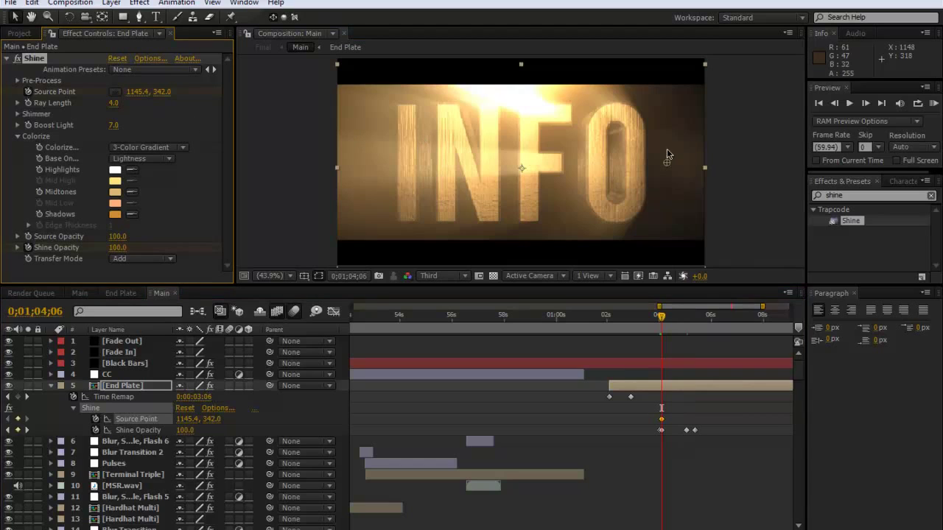
Step: Keyframe the Source Point sweeping from 1152.3, 342.0 to 122.4, 342.0, ending slightly earlier
{"action": "left_click_drag", "start_coordinate": [665, 169], "coordinate": [667, 169]}
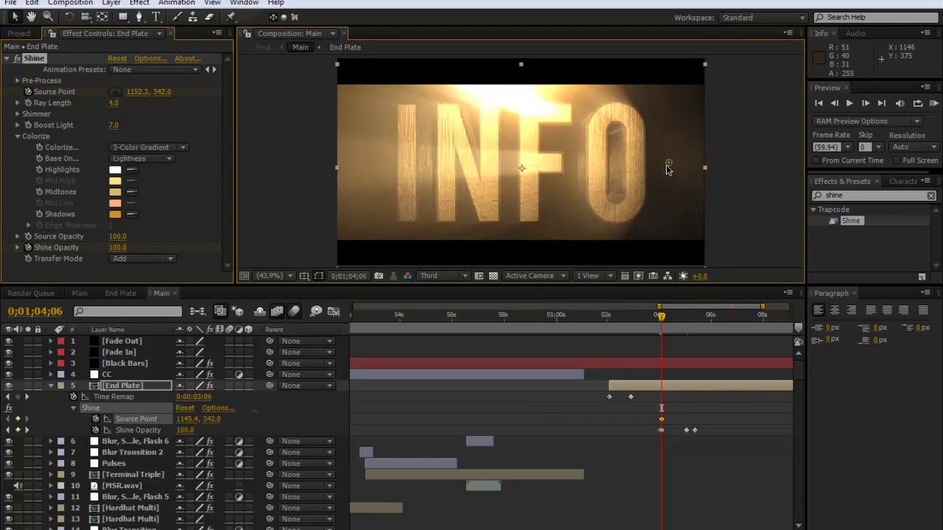
{"action": "mouse_move", "coordinate": [694, 320]}
{"action": "left_mouse_down"}
{"action": "mouse_move", "coordinate": [685, 321]}
{"action": "mouse_move", "coordinate": [694, 319]}
{"action": "left_mouse_up"}
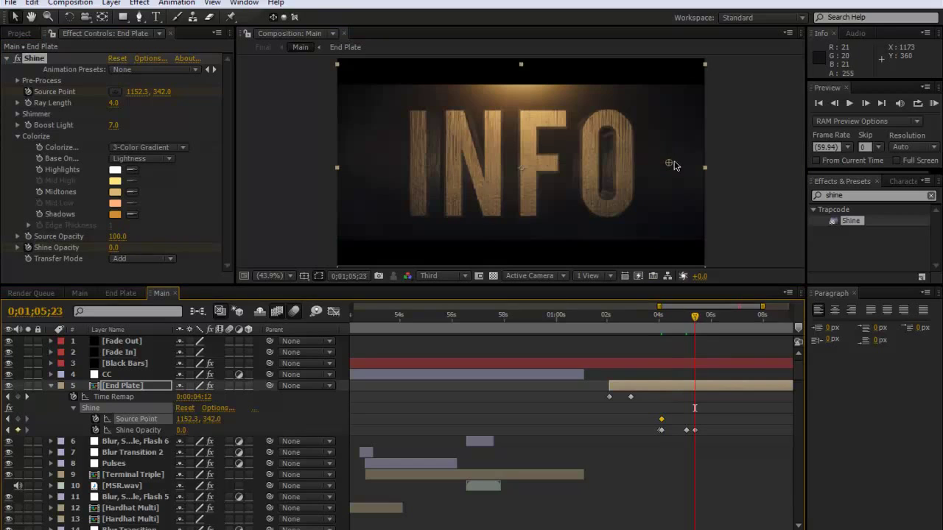
{"action": "left_click_drag", "start_coordinate": [673, 165], "coordinate": [374, 163]}
{"action": "left_click", "coordinate": [675, 319]}
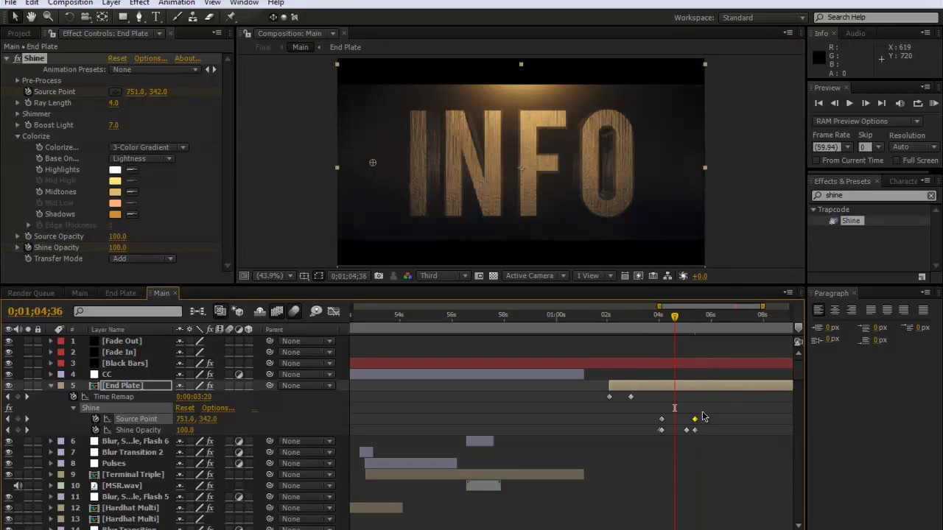
{"action": "left_click_drag", "start_coordinate": [696, 421], "coordinate": [686, 419]}
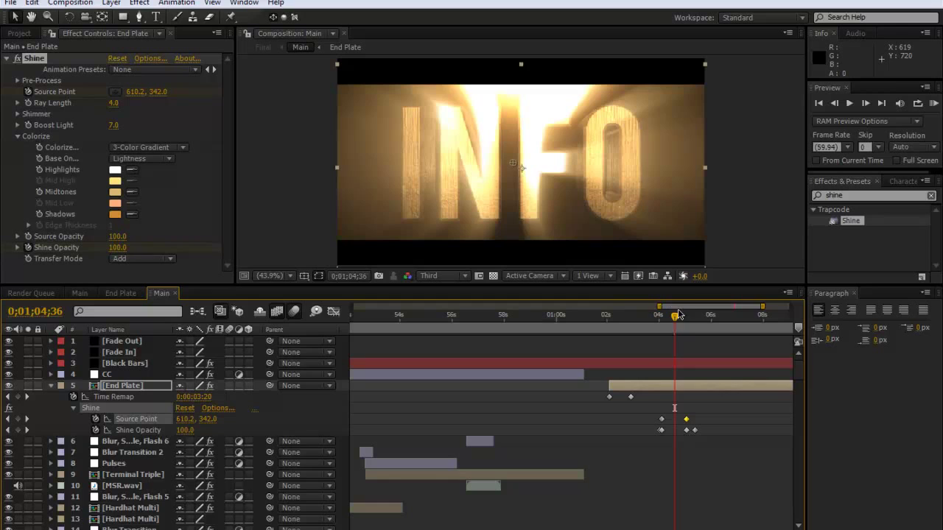
Step: Scrub through the new light sweep, then return to the start of the flash
{"action": "left_click_drag", "start_coordinate": [671, 319], "coordinate": [661, 352]}
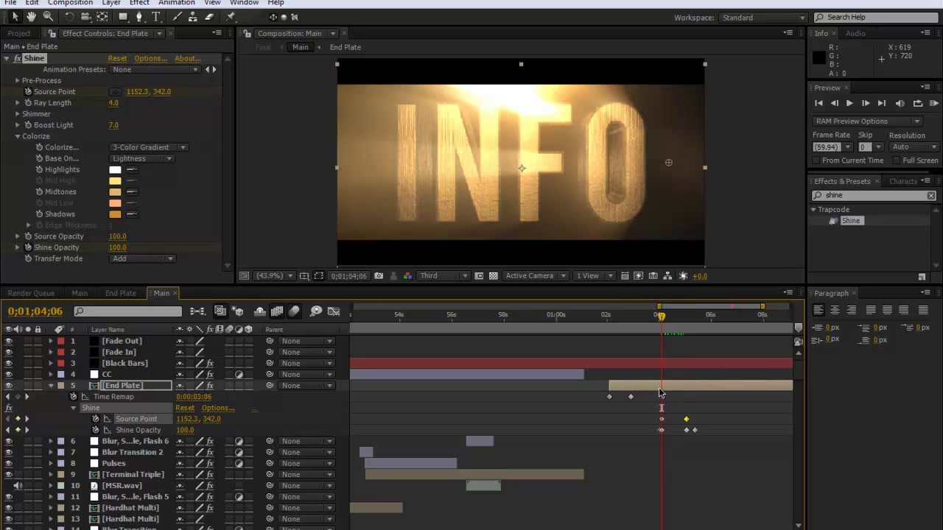
{"action": "left_click_drag", "start_coordinate": [663, 313], "coordinate": [766, 354]}
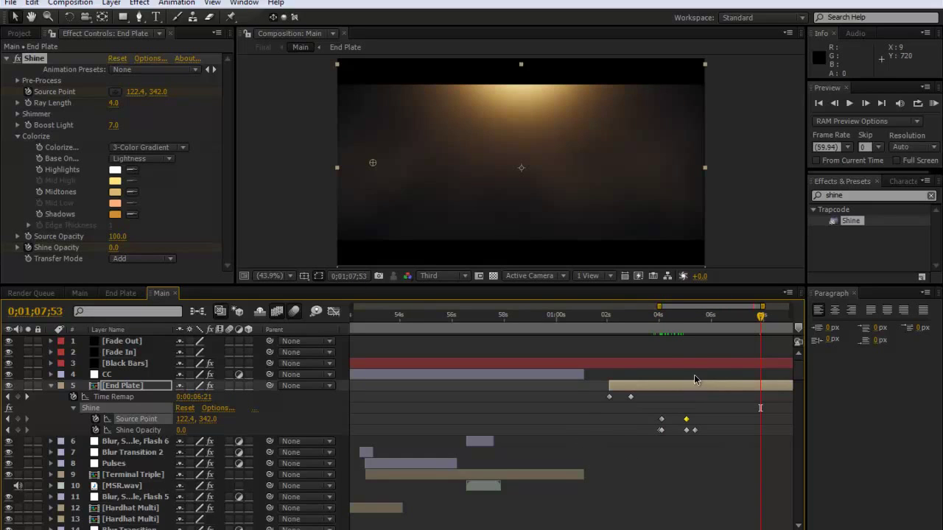
{"action": "left_click", "coordinate": [662, 327]}
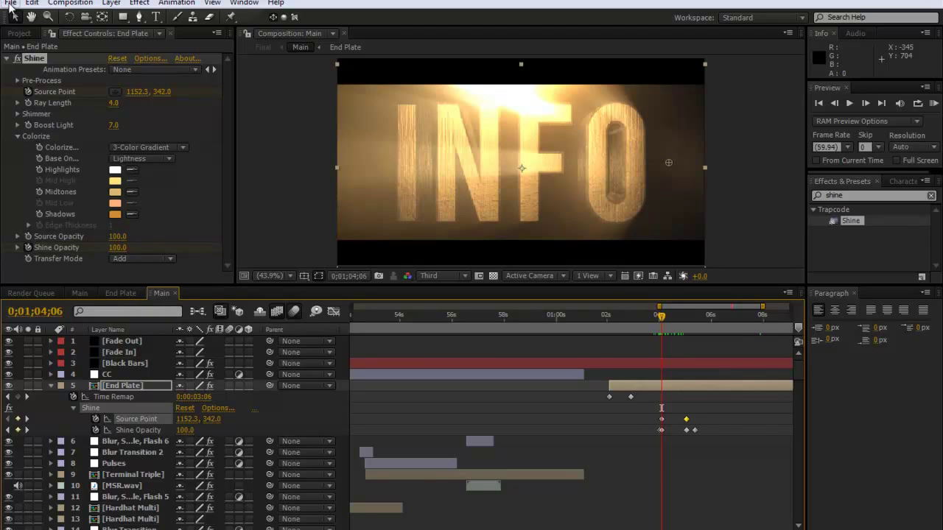
Step: Open the gameplay montage project from Open Recent Projects without saving the untitled project
{"action": "left_click", "coordinate": [11, 4]}
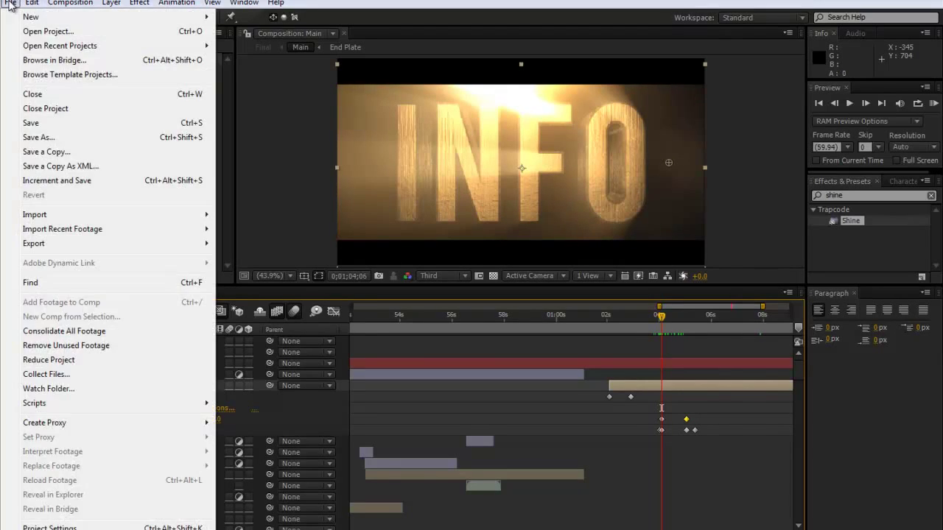
{"action": "mouse_move", "coordinate": [32, 4]}
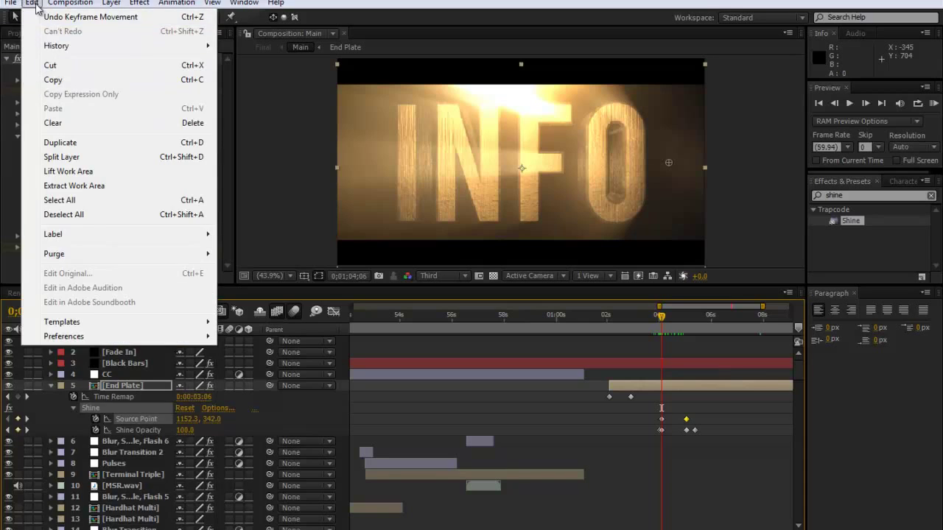
{"action": "mouse_move", "coordinate": [82, 48]}
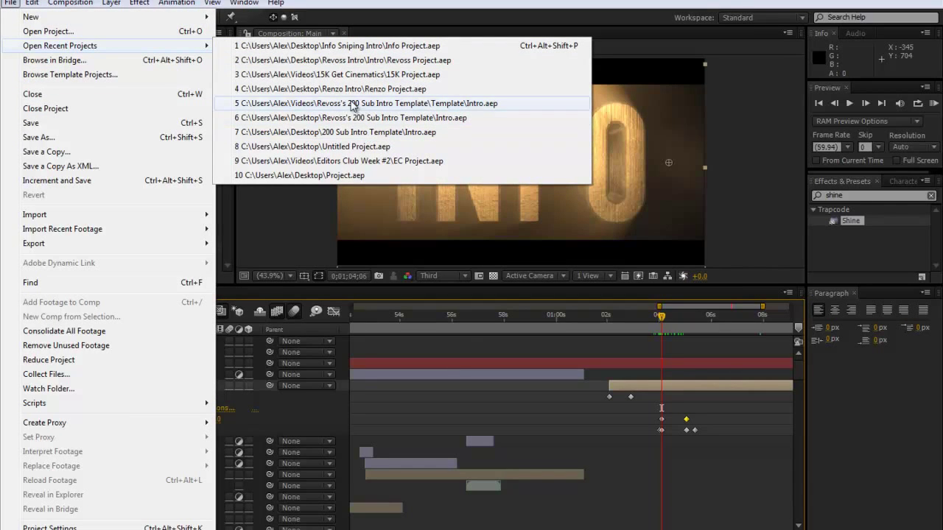
{"action": "left_click", "coordinate": [302, 76]}
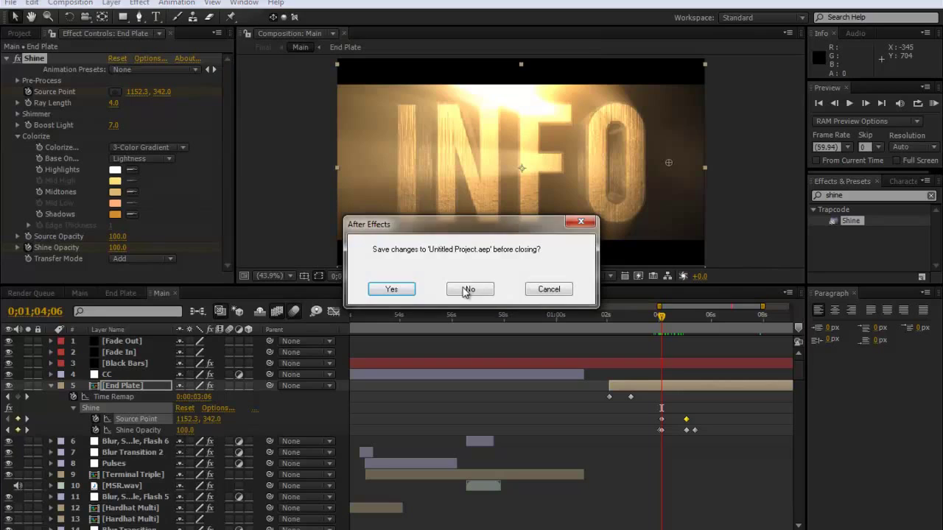
{"action": "left_click", "coordinate": [470, 290]}
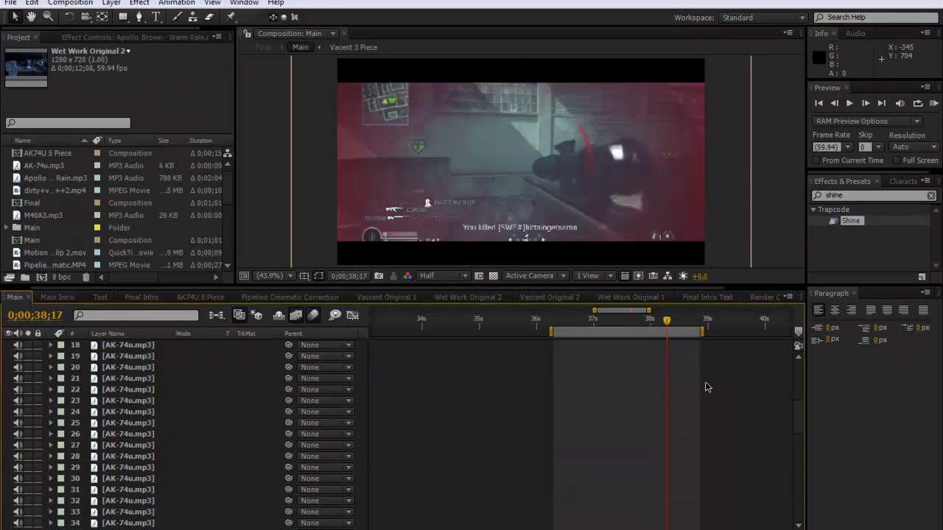
Step: Scroll through the Main timeline's layers and jump to around 29 seconds
{"action": "scroll", "coordinate": [556, 413], "scroll_direction": "down", "scroll_amount": 2}
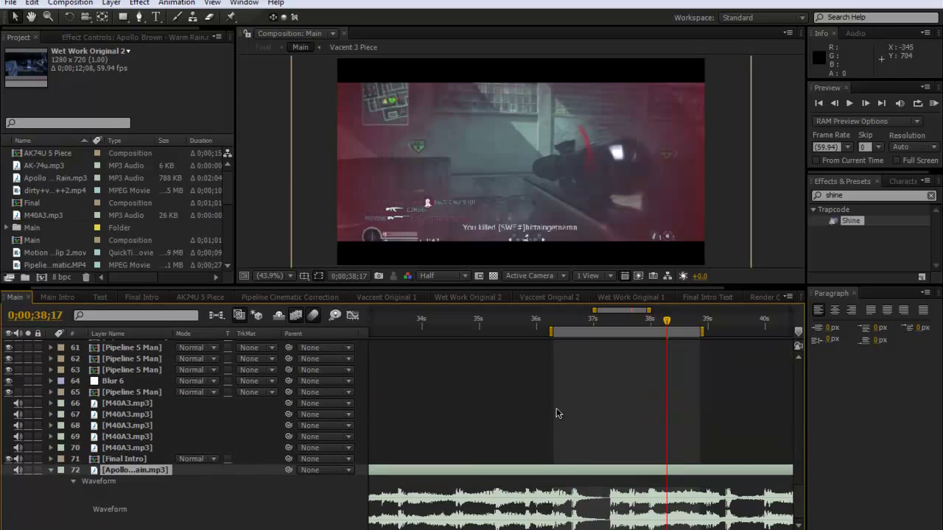
{"action": "scroll", "coordinate": [556, 416], "scroll_direction": "up", "scroll_amount": 2}
{"action": "scroll", "coordinate": [544, 417], "scroll_direction": "down", "scroll_amount": 2}
{"action": "scroll", "coordinate": [536, 417], "scroll_direction": "up", "scroll_amount": 1}
{"action": "scroll", "coordinate": [536, 416], "scroll_direction": "up", "scroll_amount": 8}
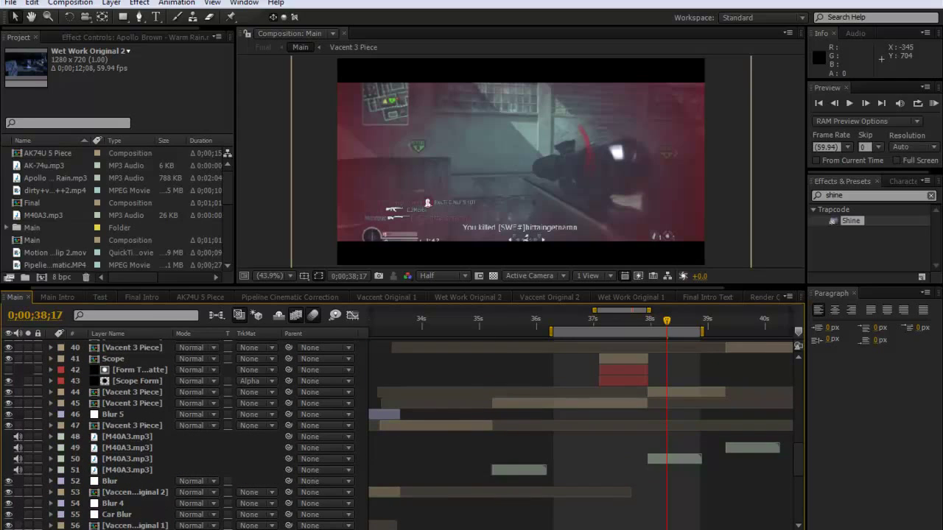
{"action": "scroll", "coordinate": [472, 425], "scroll_direction": "down", "scroll_amount": 3}
{"action": "left_click", "coordinate": [545, 322]}
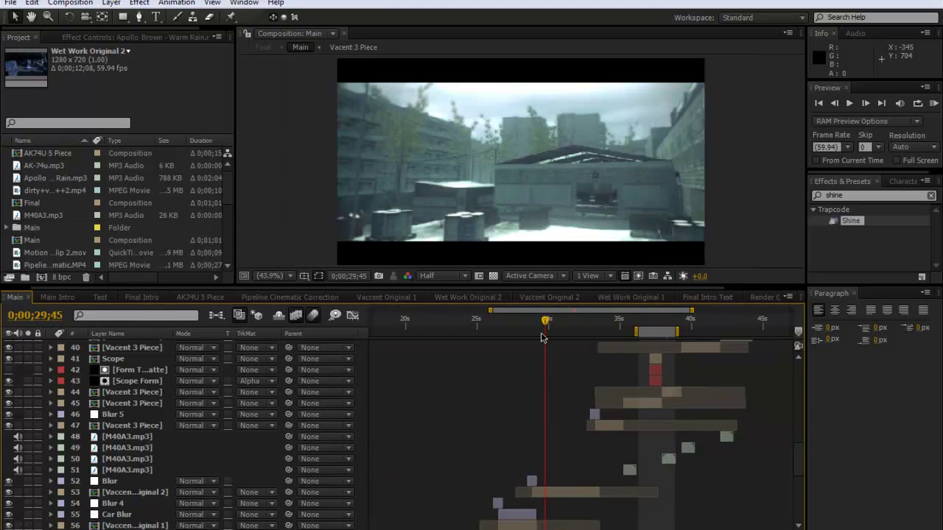
Step: Scrub the Main montage to about 0;00;25;04, where the Shine 1 layer begins
{"action": "scroll", "coordinate": [541, 368], "scroll_direction": "down", "scroll_amount": 5}
{"action": "scroll", "coordinate": [473, 325], "scroll_direction": "left", "scroll_amount": 2}
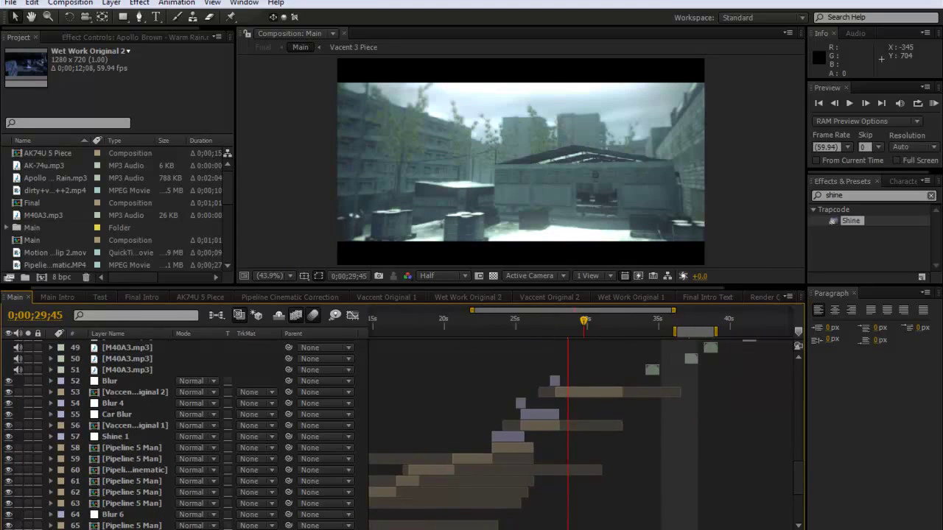
{"action": "scroll", "coordinate": [554, 409], "scroll_direction": "left", "scroll_amount": 2}
{"action": "left_click", "coordinate": [451, 326]}
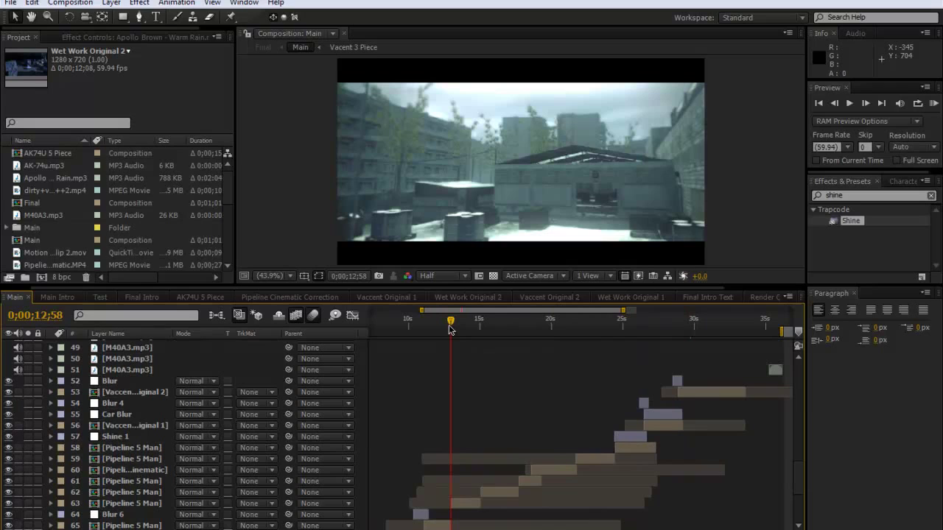
{"action": "left_click_drag", "start_coordinate": [450, 325], "coordinate": [623, 348]}
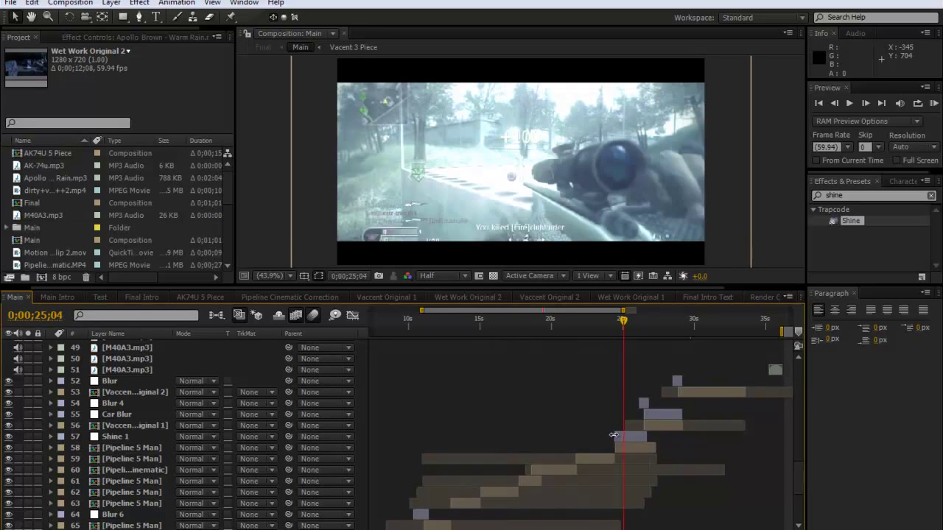
{"action": "scroll", "coordinate": [549, 456], "scroll_direction": "up", "scroll_amount": 5}
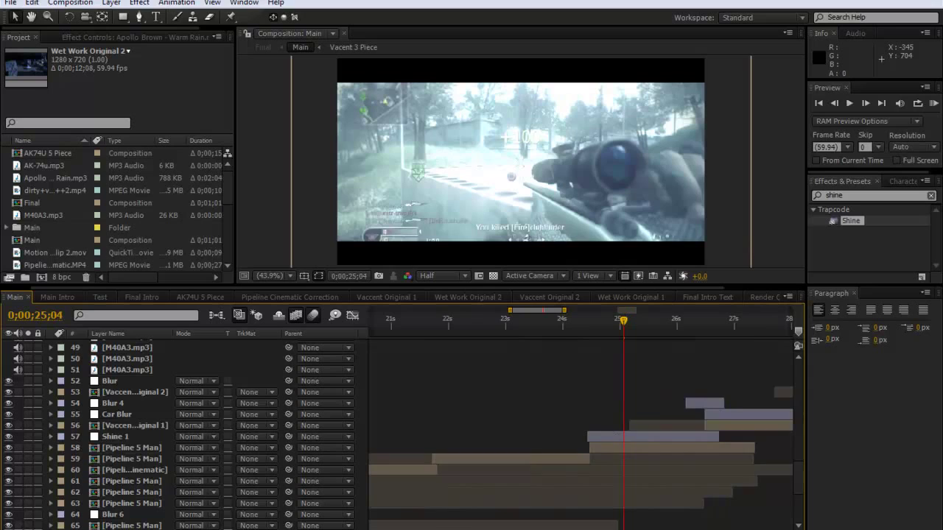
Step: Re-enable the Tint effect on the Shine 1 layer in Effect Controls
{"action": "left_click", "coordinate": [582, 437]}
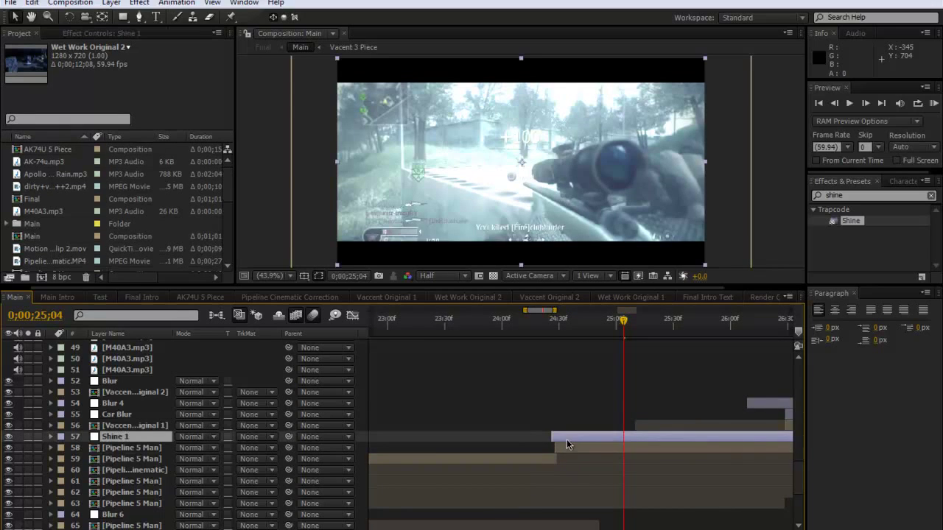
{"action": "left_click", "coordinate": [133, 35]}
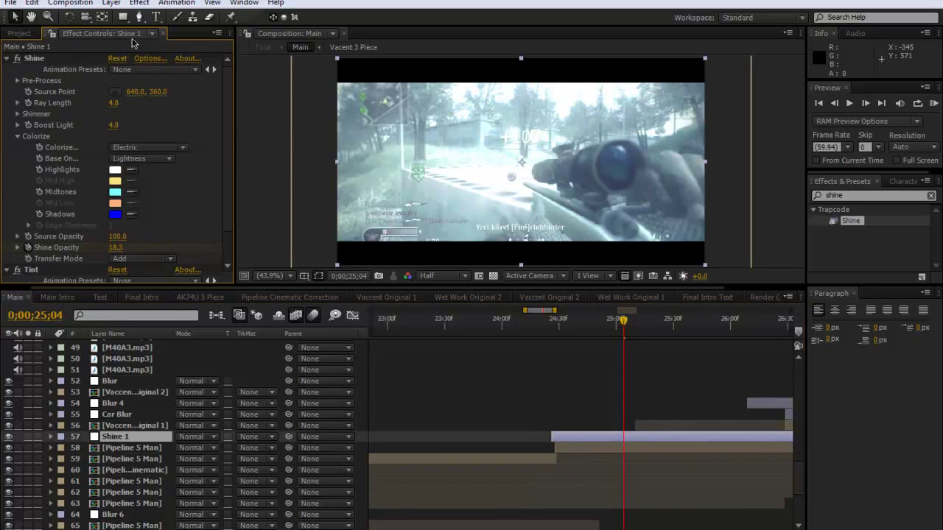
{"action": "scroll", "coordinate": [142, 159], "scroll_direction": "down", "scroll_amount": 3}
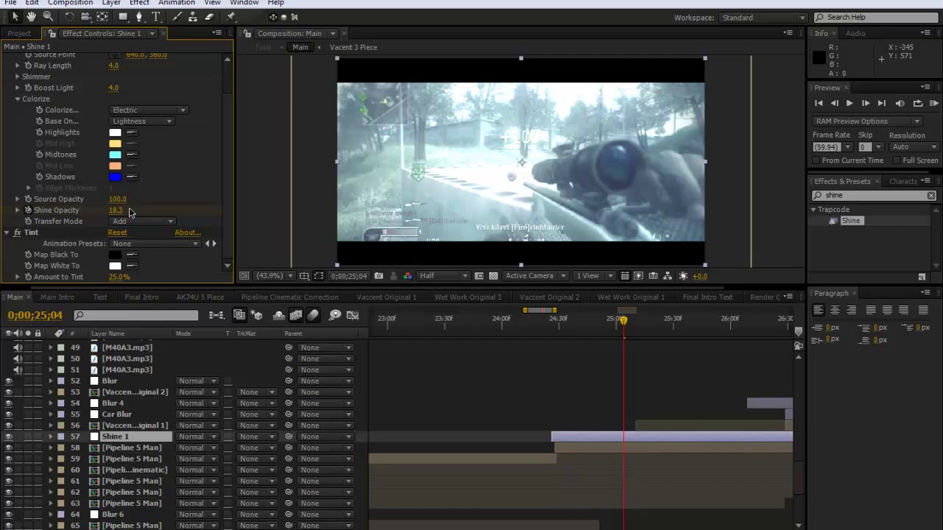
{"action": "scroll", "coordinate": [128, 138], "scroll_direction": "up", "scroll_amount": 1}
{"action": "scroll", "coordinate": [183, 195], "scroll_direction": "down", "scroll_amount": 1}
{"action": "left_click", "coordinate": [86, 234]}
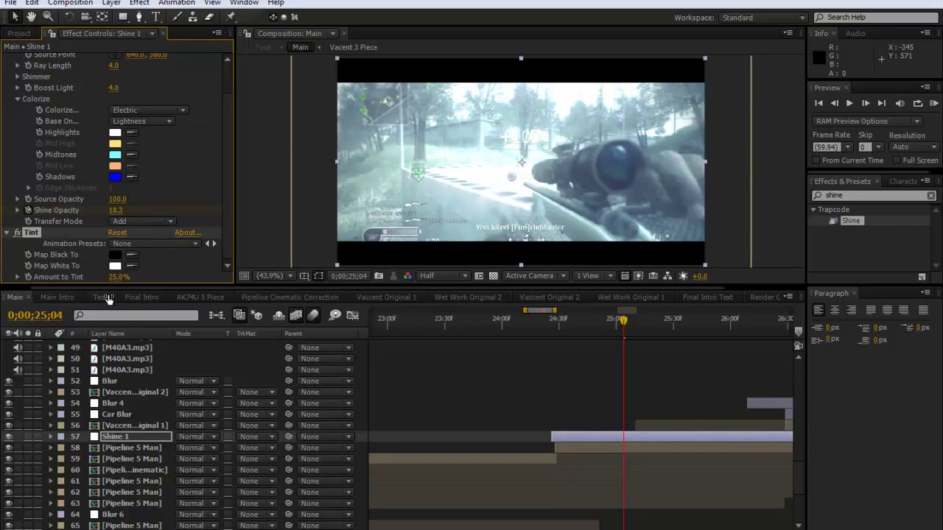
{"action": "left_click", "coordinate": [17, 233]}
Step: At 0;00;24;31, reveal and select Shine 1's Shine Opacity keyframes (value 20.0)
{"action": "left_click", "coordinate": [561, 327]}
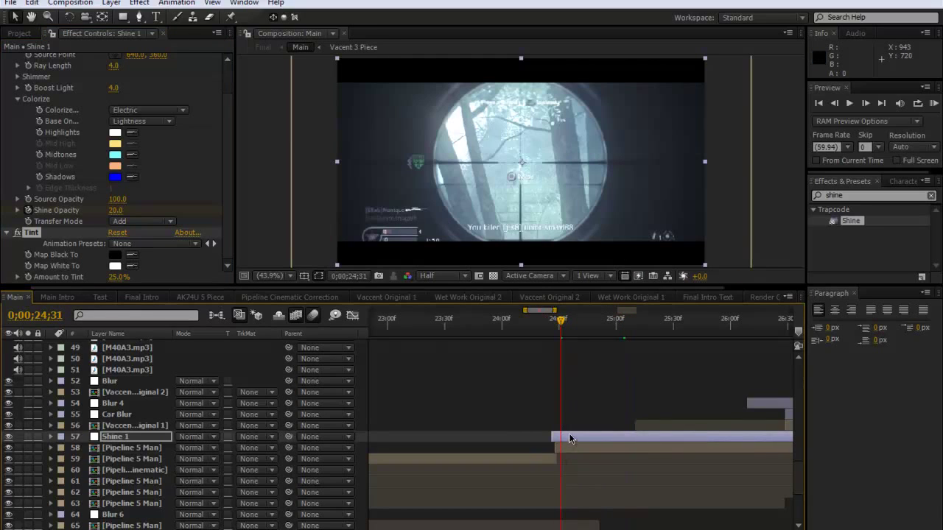
{"action": "key", "text": "u"}
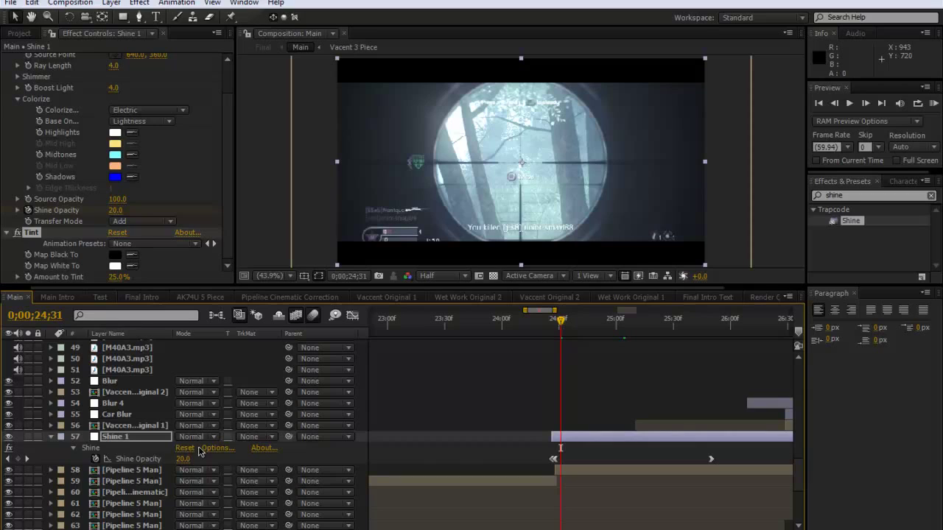
{"action": "left_click", "coordinate": [136, 459]}
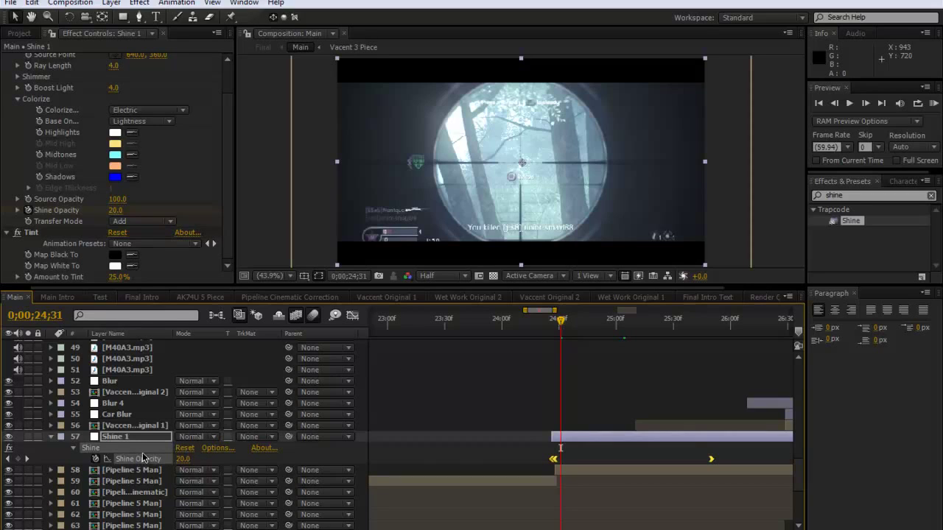
Step: Show the Shine Opacity curve in the Graph Editor, zoomed around the flash start
{"action": "left_click", "coordinate": [352, 316]}
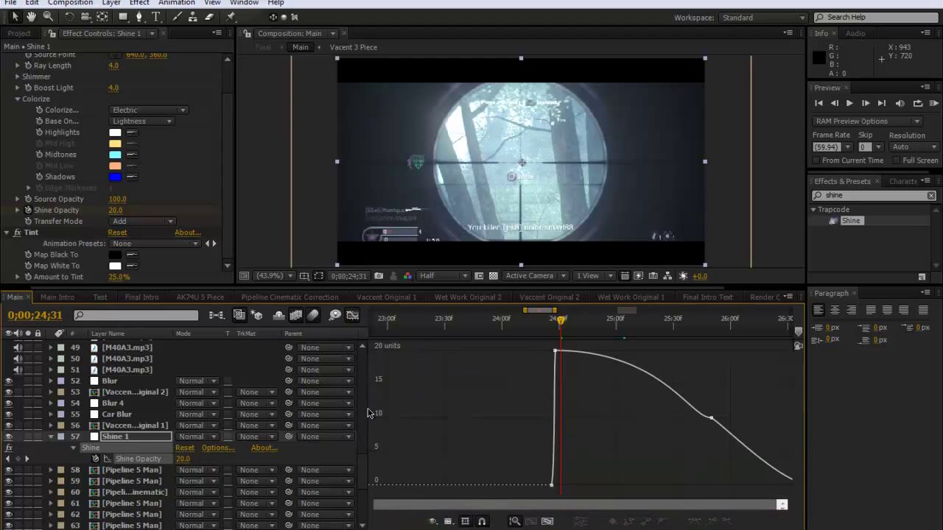
{"action": "left_click", "coordinate": [549, 317]}
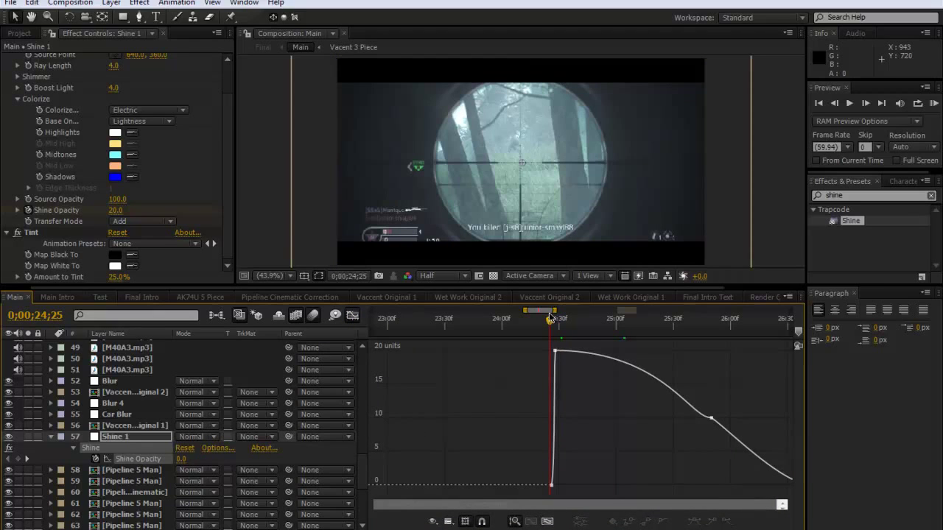
{"action": "key", "text": "equal"}
{"action": "key", "text": "equal"}
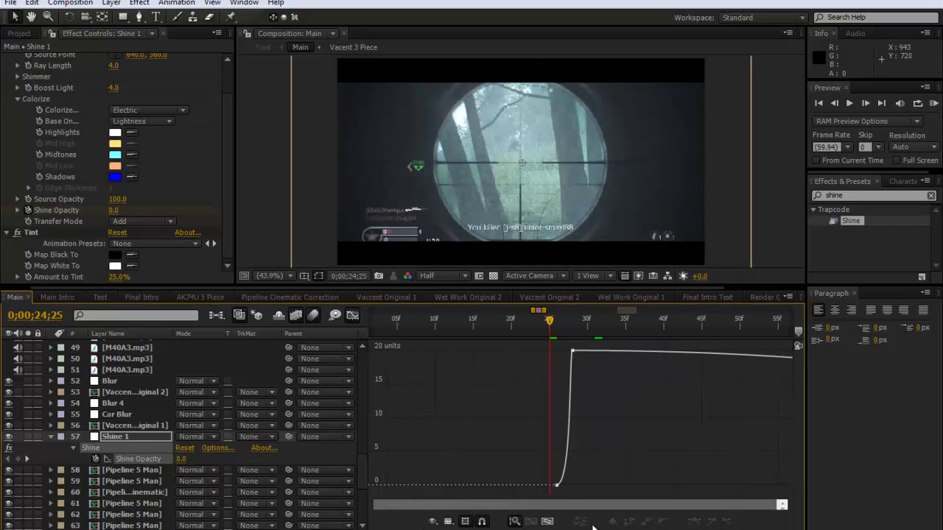
{"action": "scroll", "coordinate": [582, 413], "scroll_direction": "left", "scroll_amount": 5}
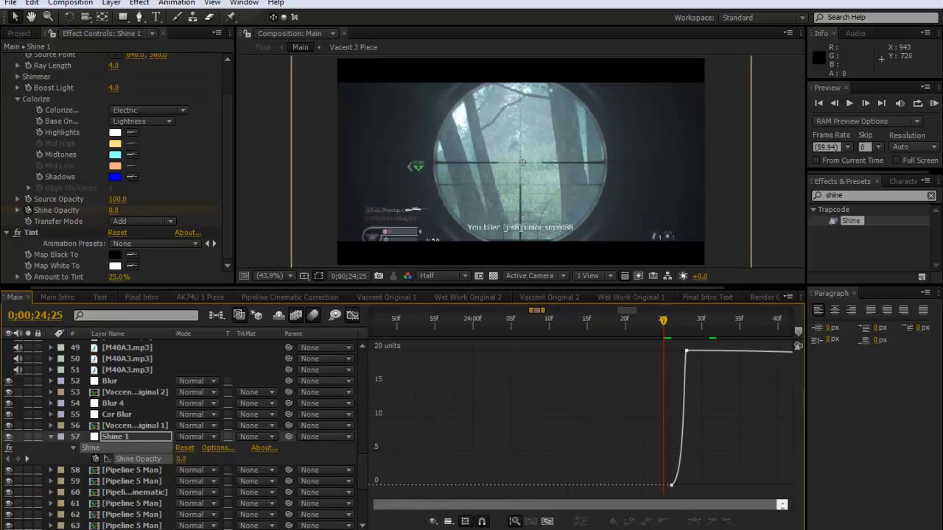
{"action": "key", "text": "minus"}
{"action": "scroll", "coordinate": [582, 412], "scroll_direction": "right", "scroll_amount": 5}
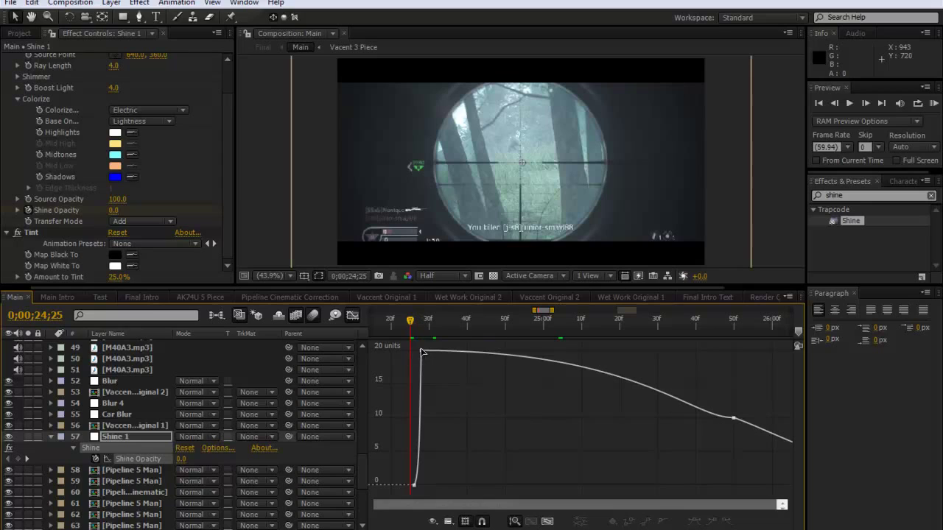
Step: Scrub through the opacity jump to 20.0 and the eased fade to 12.4 by 0;00;25;37
{"action": "left_click_drag", "start_coordinate": [410, 322], "coordinate": [465, 345]}
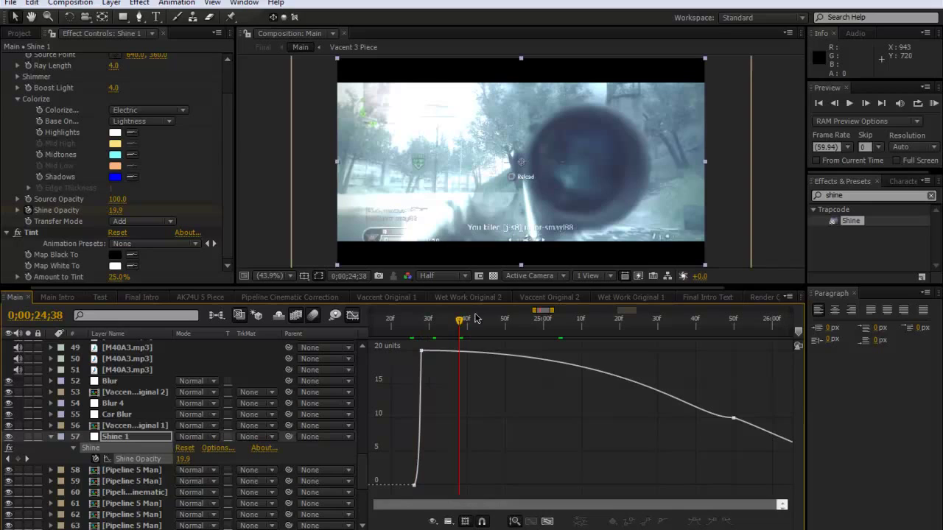
{"action": "left_click_drag", "start_coordinate": [611, 324], "coordinate": [642, 328]}
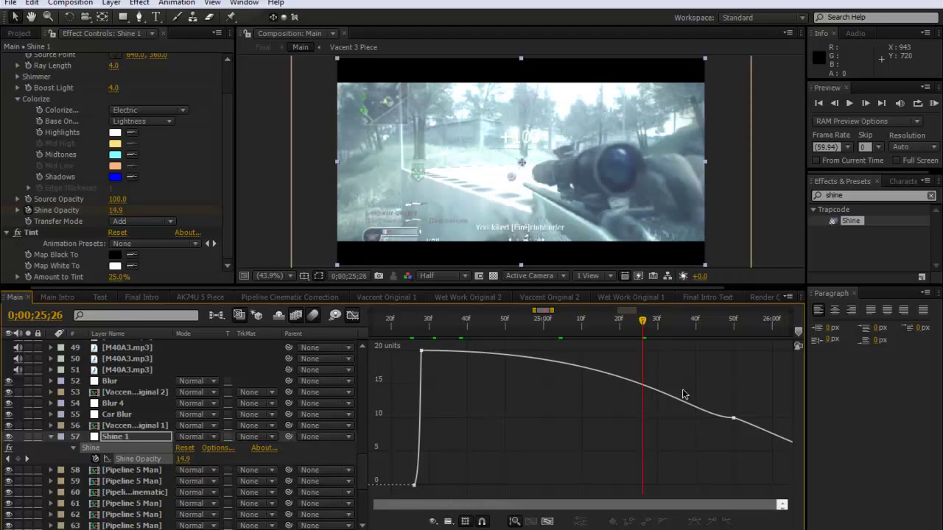
{"action": "key", "text": "space"}
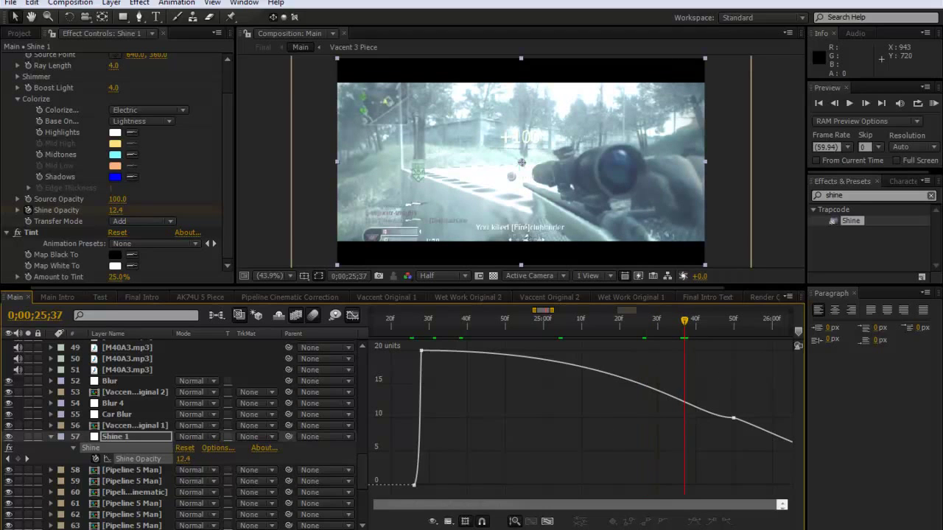
{"action": "left_click", "coordinate": [427, 322]}
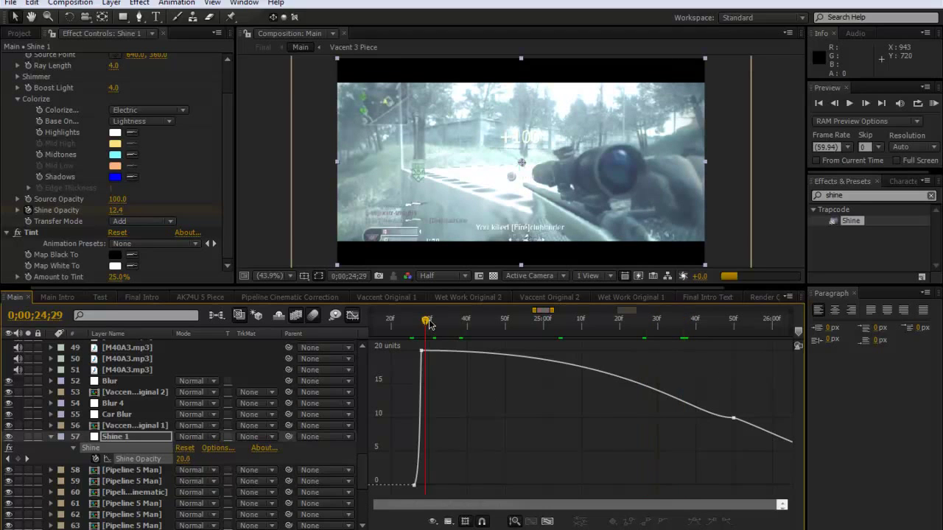
{"action": "left_click", "coordinate": [429, 323]}
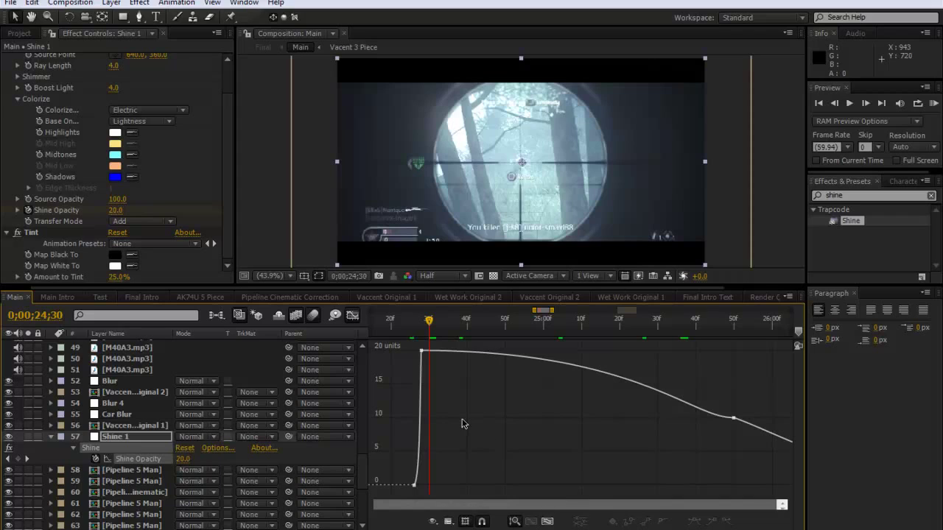